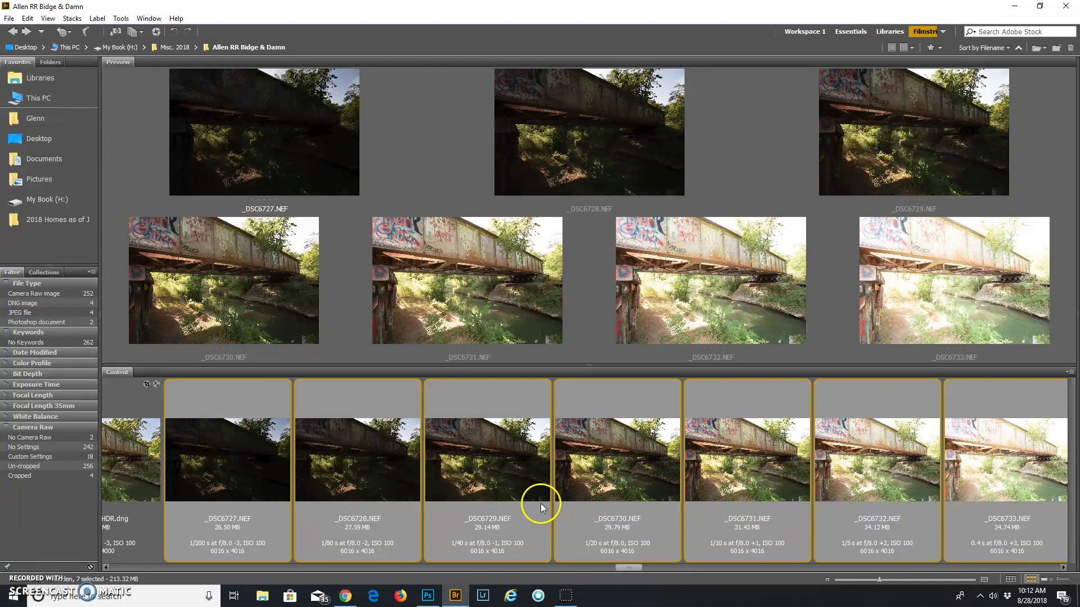
# Open the seven bracketed bridge exposures in Camera Raw and enable chromatic aberration removal and lens profile corrections on all of them.
pyautogui.doubleClick(488, 496)
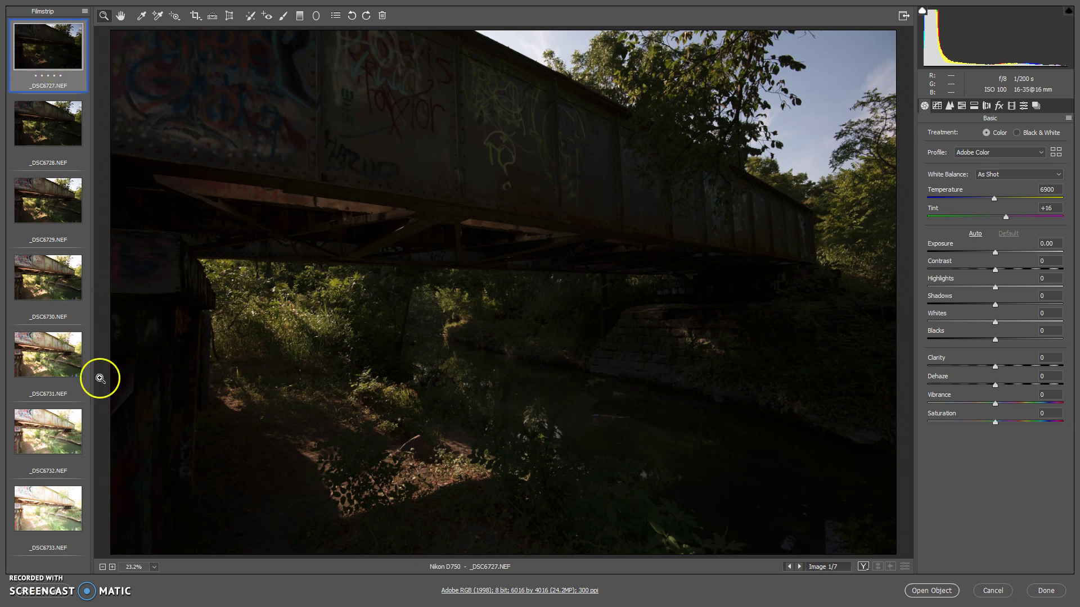
pyautogui.keyDown('shift'); pyautogui.click(58, 516); pyautogui.keyUp('shift')
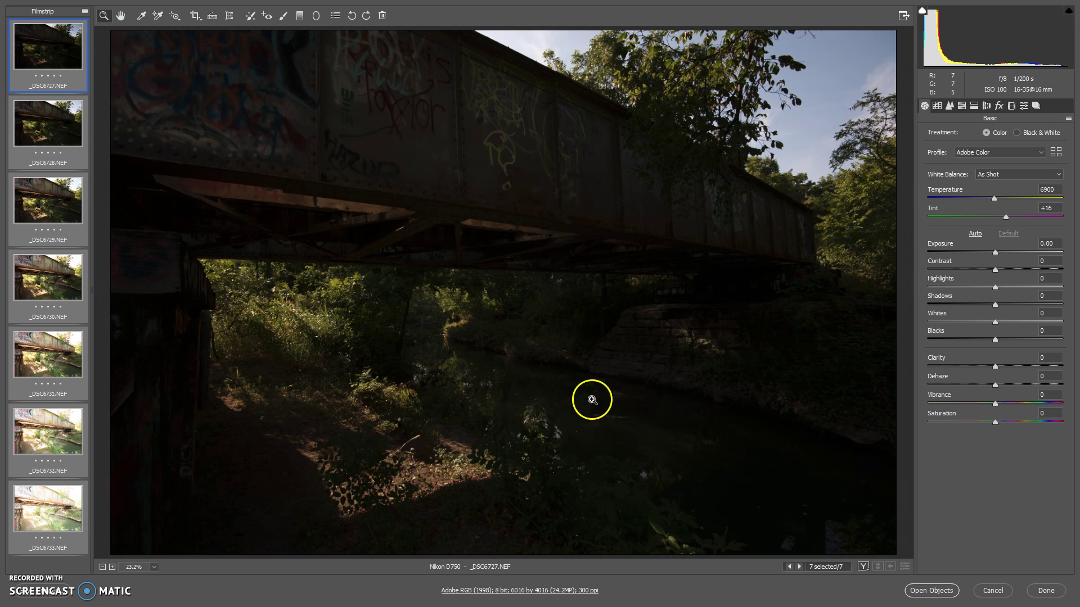
pyautogui.click(987, 106)
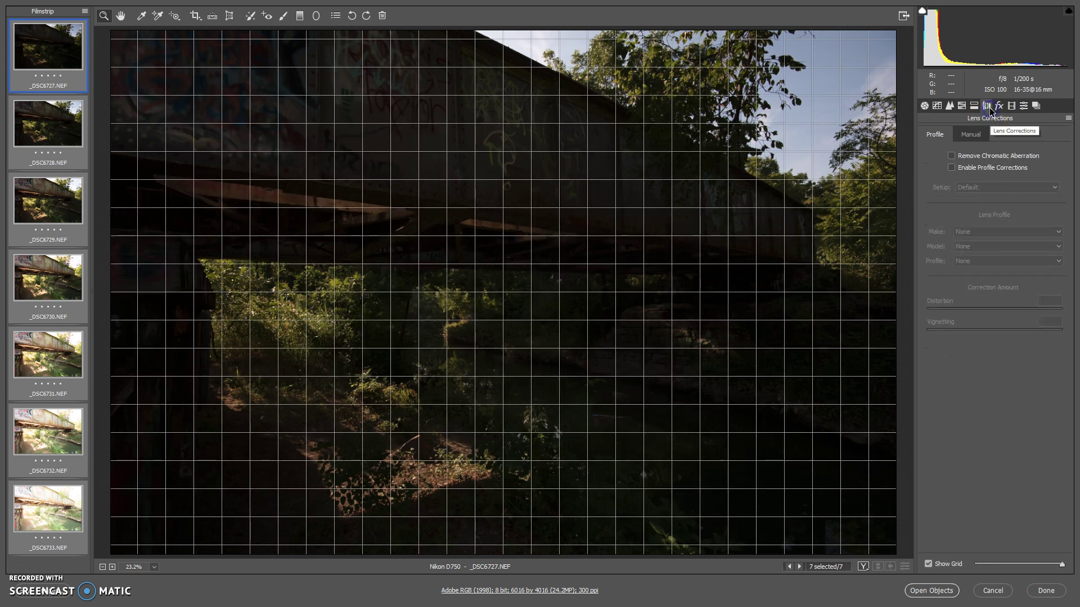
pyautogui.click(952, 157)
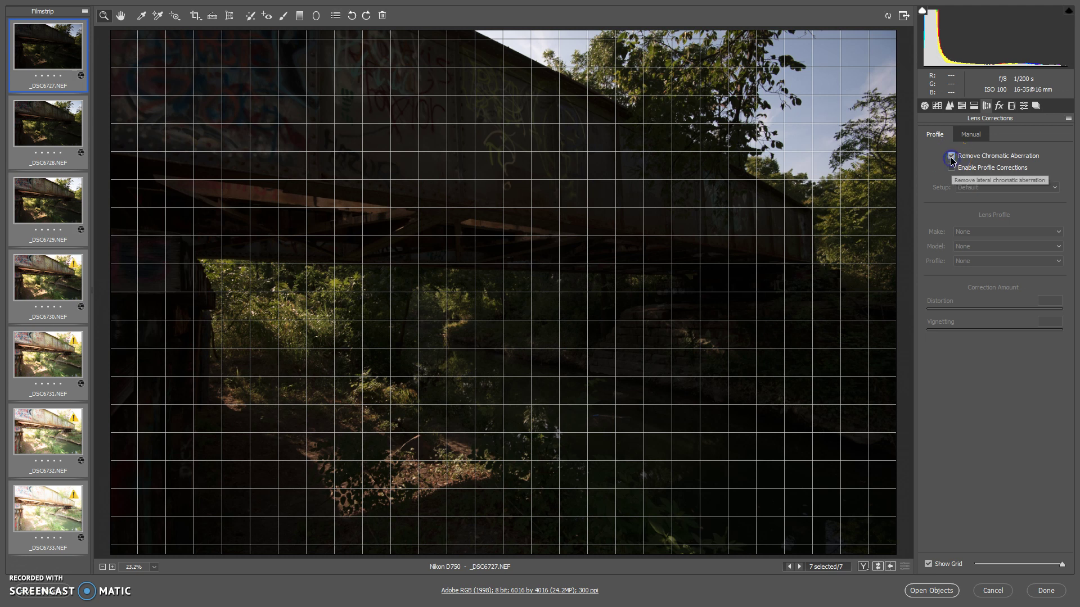
pyautogui.click(954, 167)
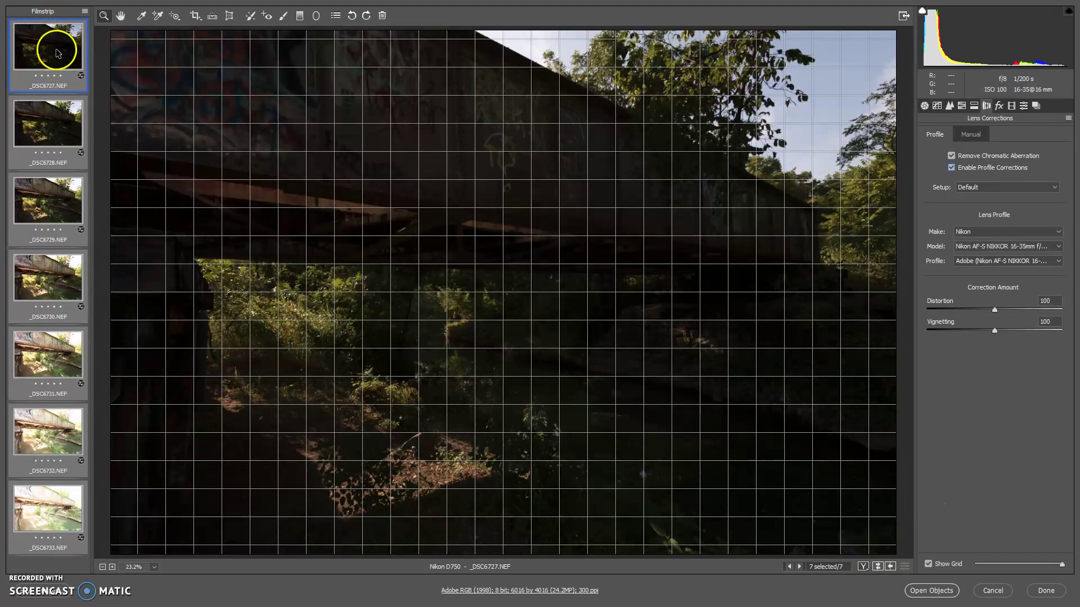
# Start an HDR merge of the seven exposures and hide the deghost overlay in the merge preview.
pyautogui.click(85, 12)
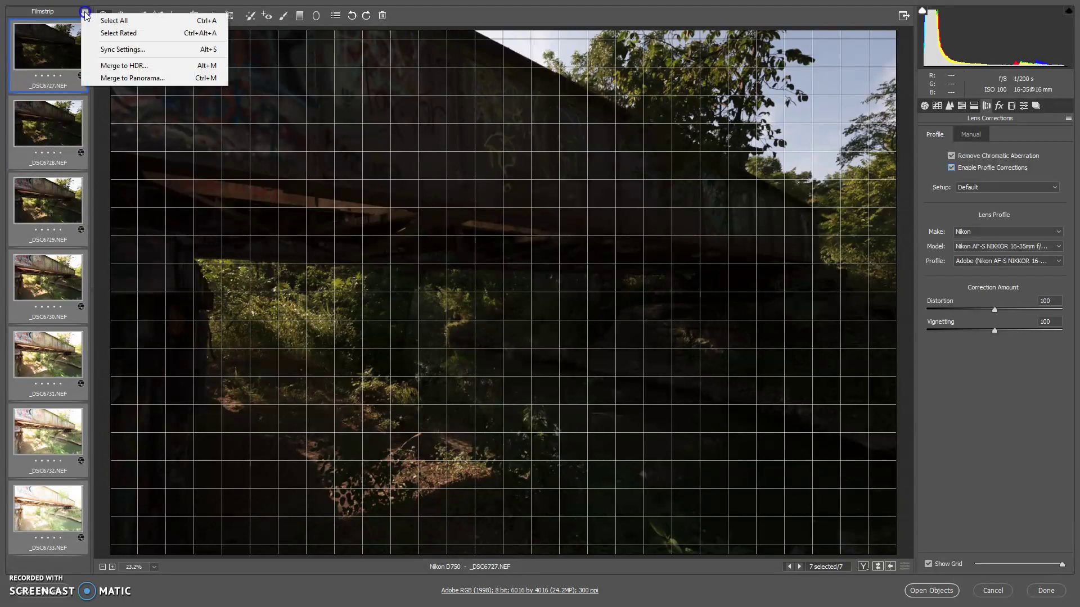
pyautogui.click(124, 67)
pyautogui.click(624, 172)
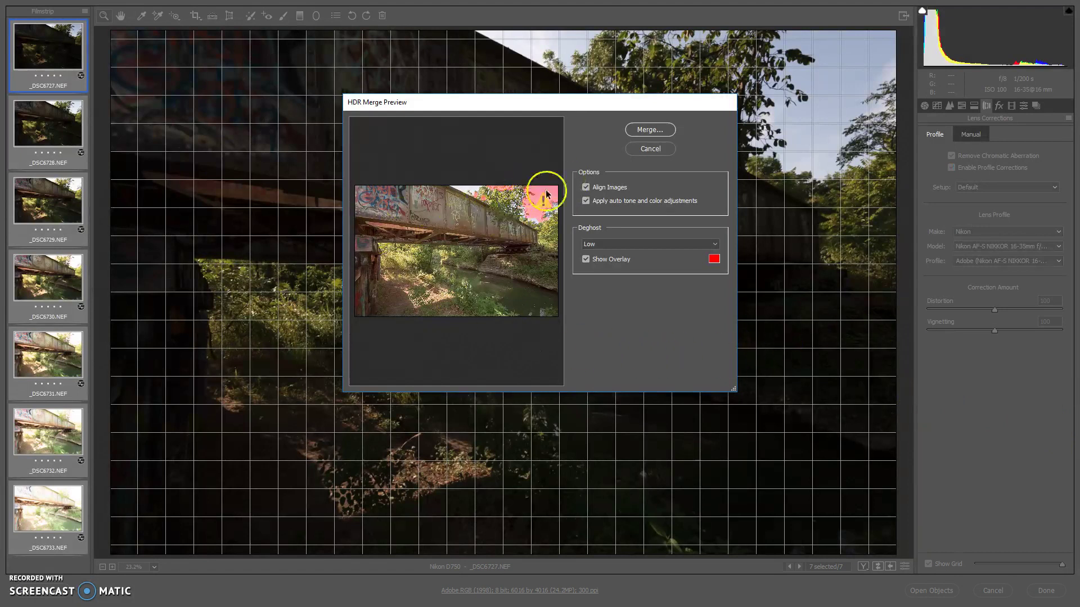
pyautogui.click(585, 259)
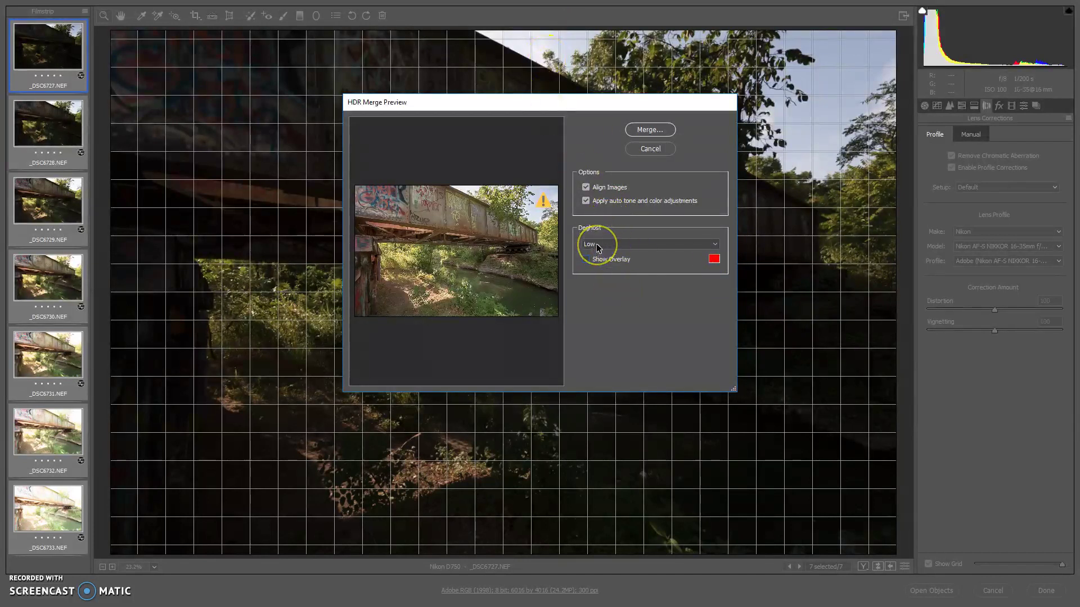
pyautogui.click(544, 202)
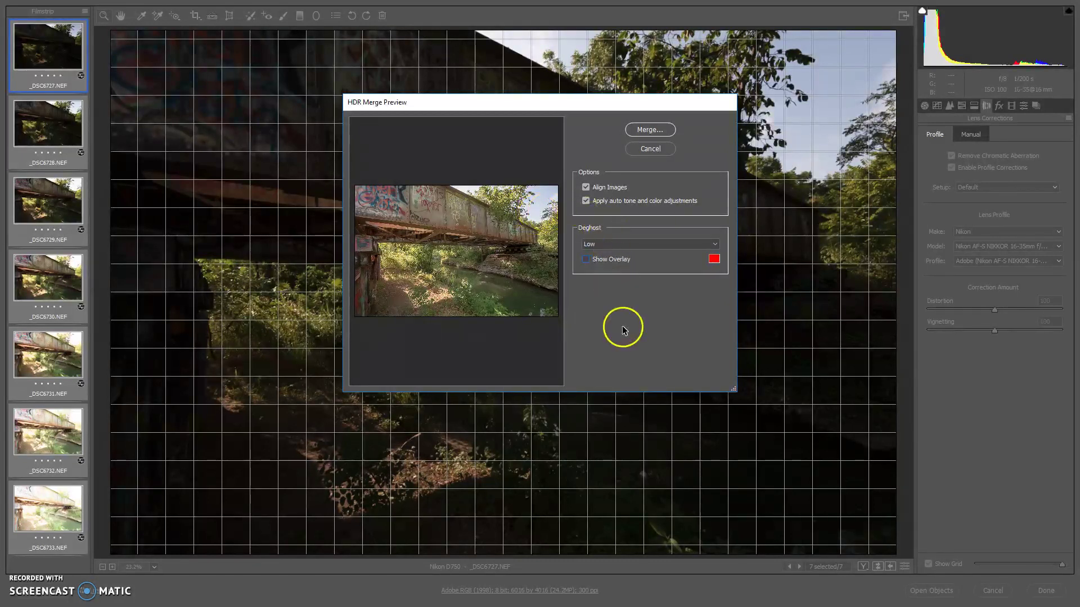
# Merge the exposures and save the result as _DSC6727-HDR-2 in Digital Negative format.
pyautogui.click(647, 131)
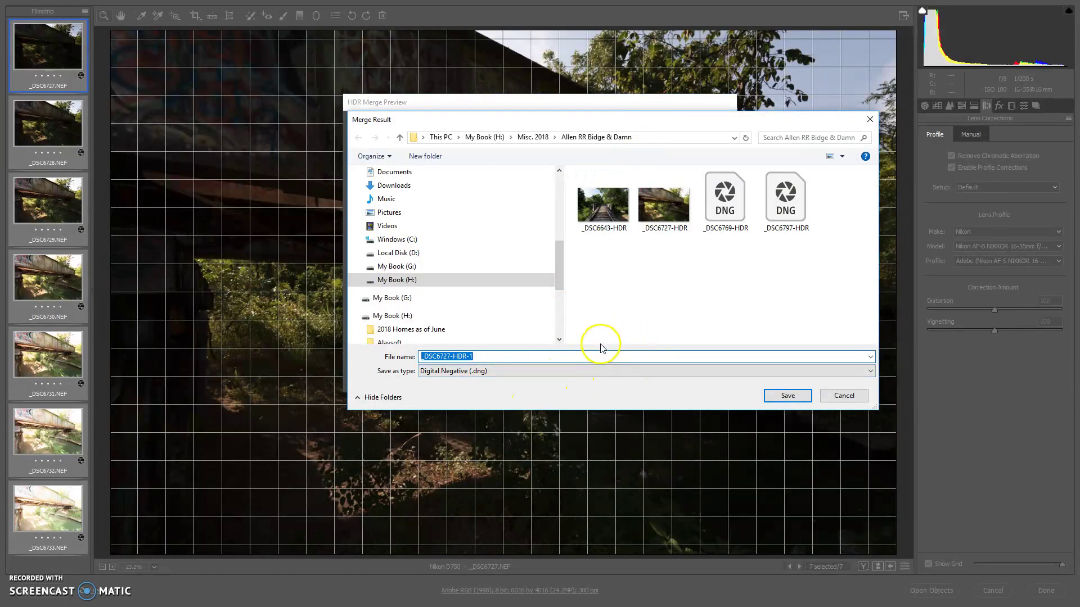
pyautogui.click(475, 356)
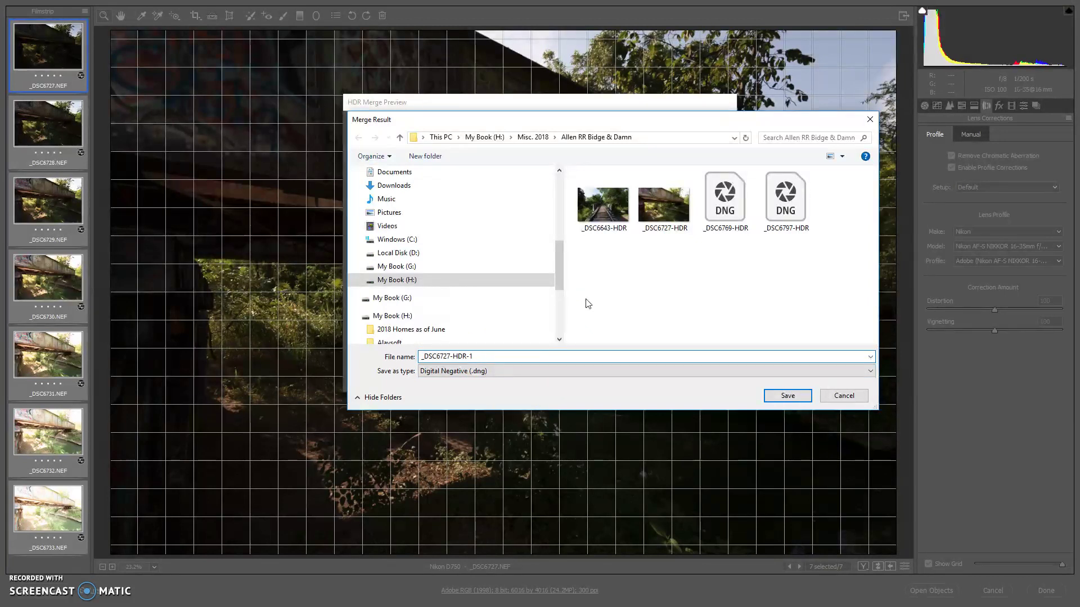
pyautogui.press('BackSpace')
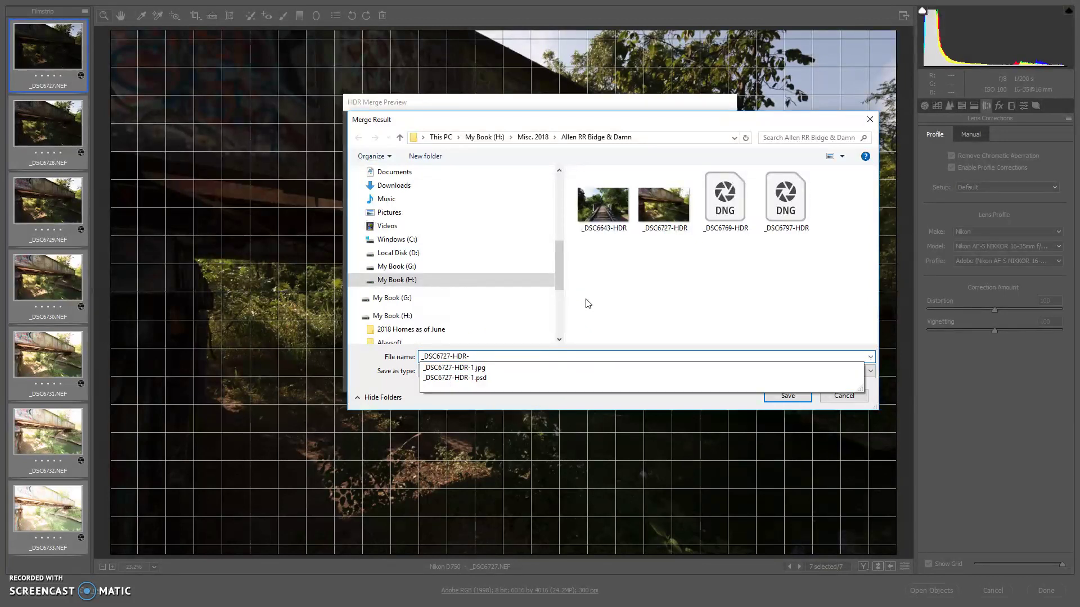
pyautogui.write('2')
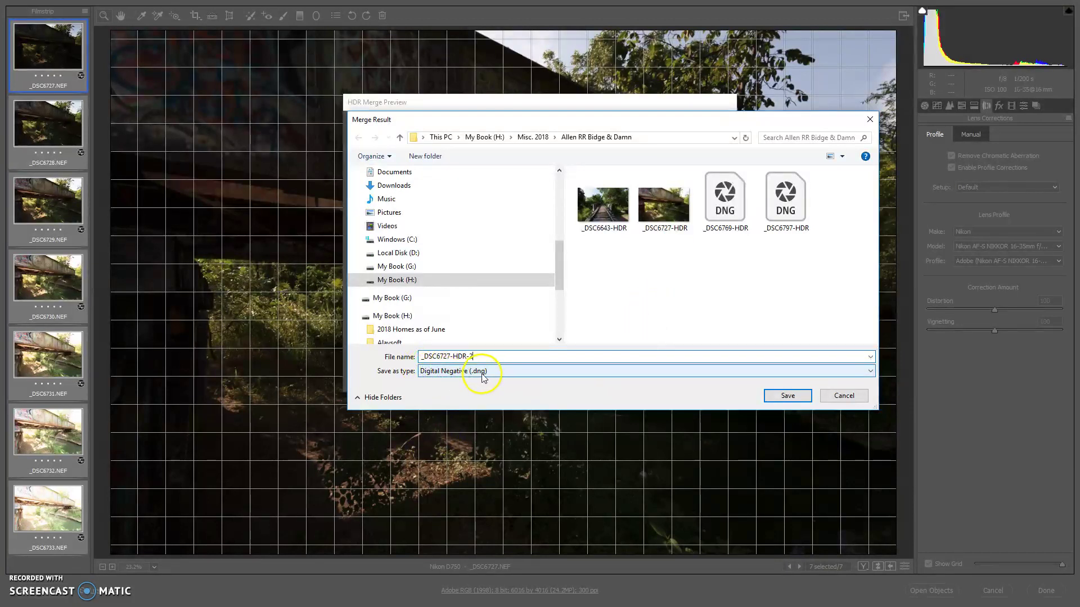
pyautogui.click(788, 396)
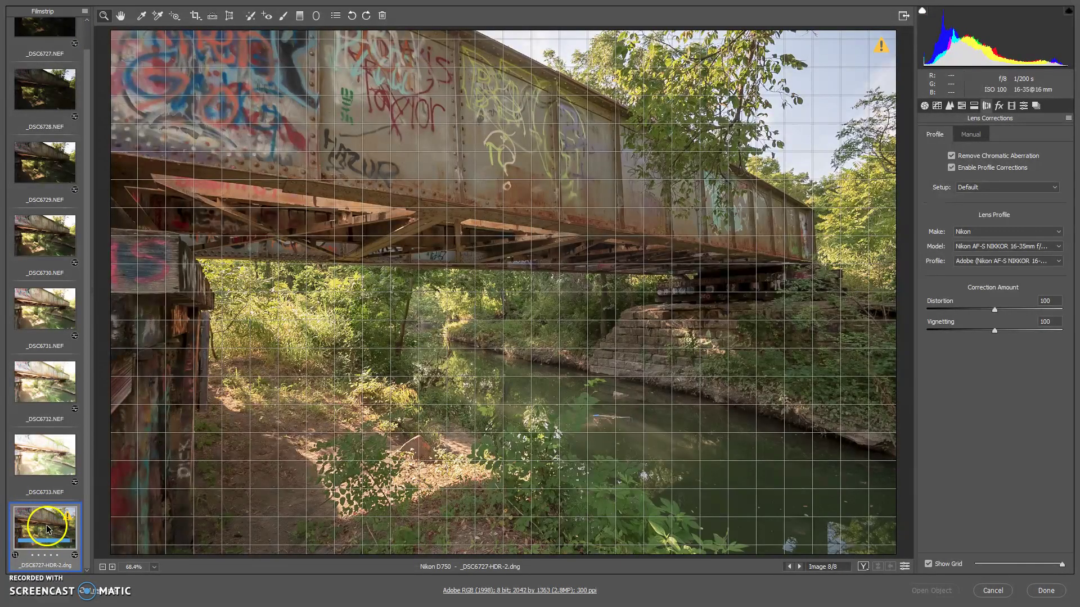
# Confirm the workflow options for the merged _DSC6727-HDR-2.dng and open it in Photoshop as a smart object.
pyautogui.click(49, 529)
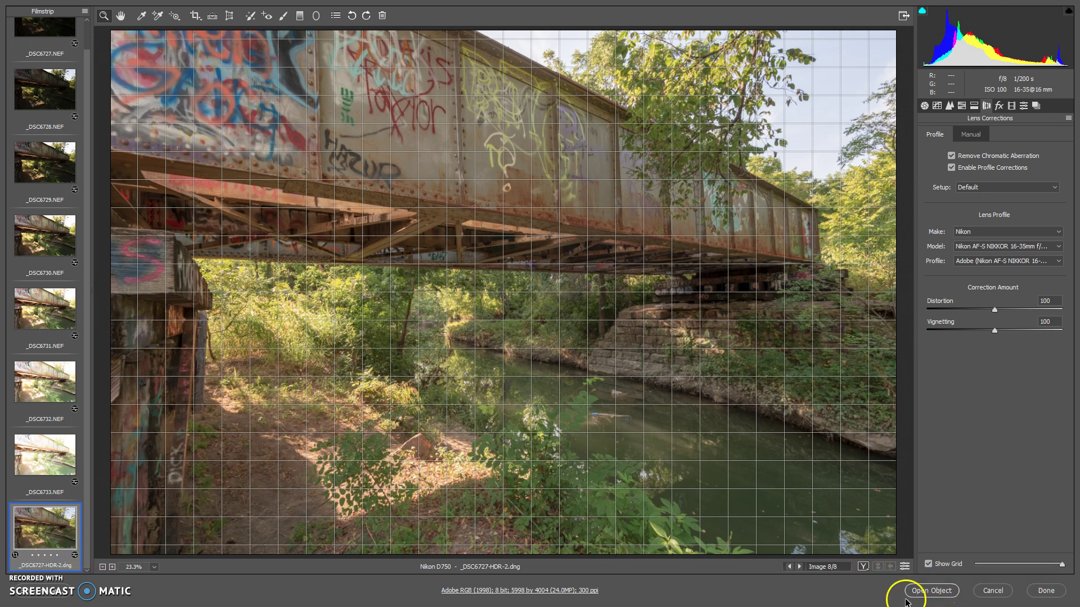
pyautogui.click(523, 591)
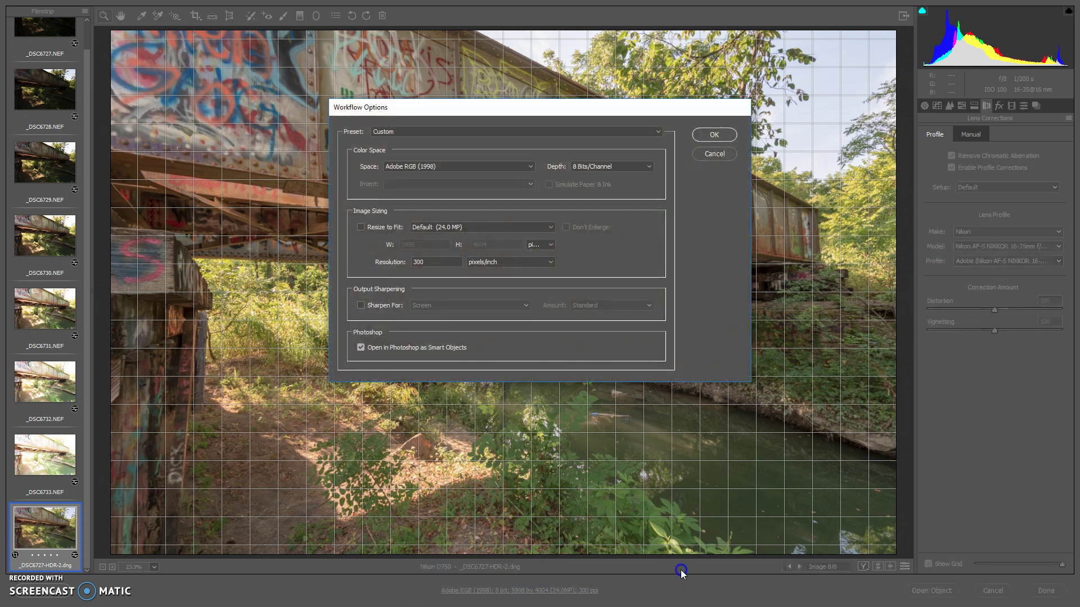
pyautogui.click(713, 135)
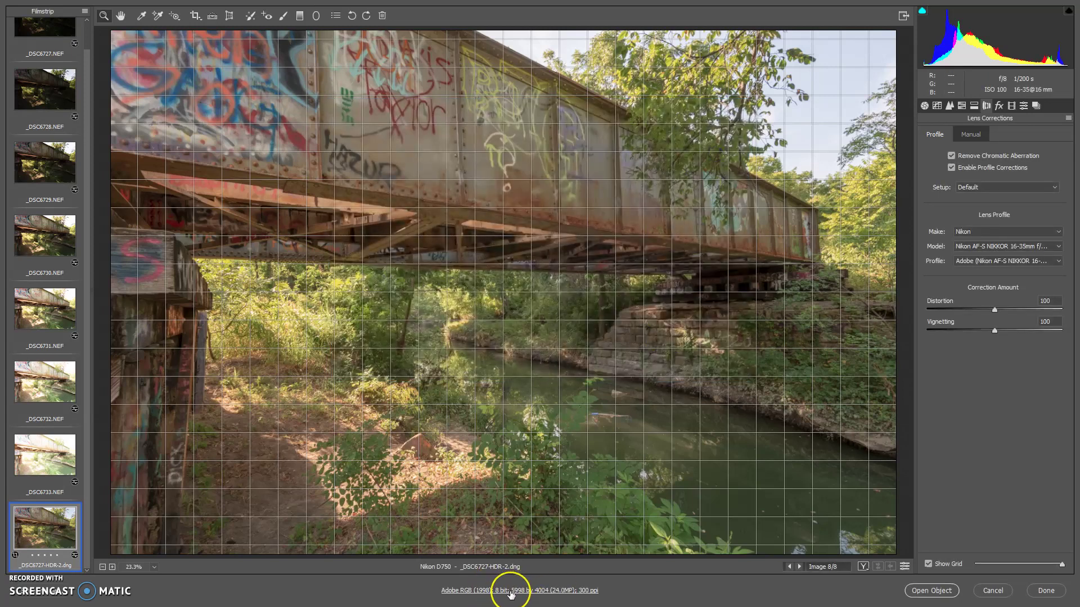
pyautogui.click(510, 592)
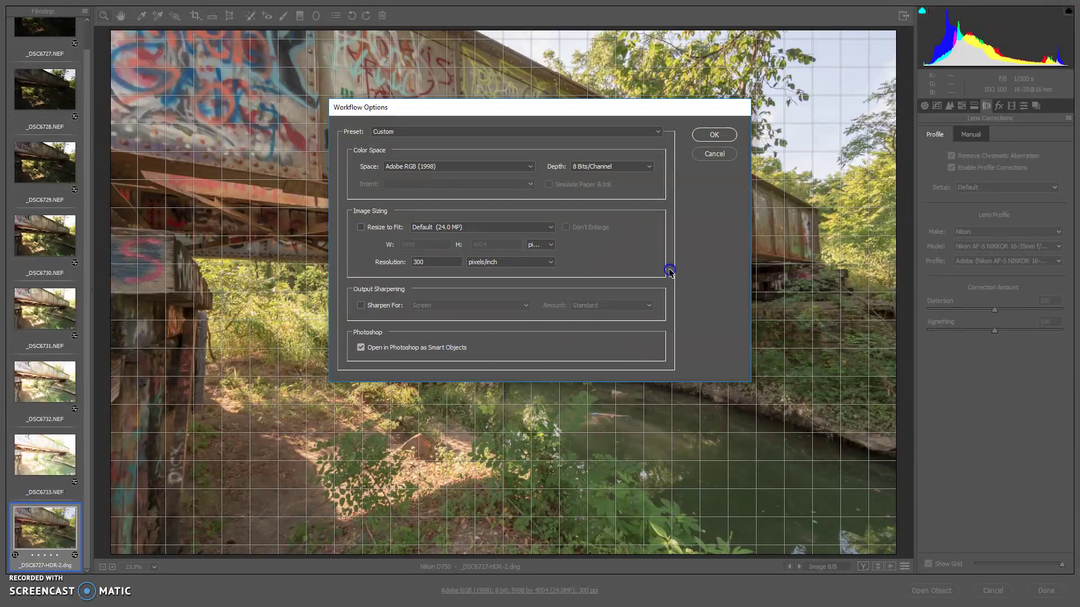
pyautogui.click(715, 133)
pyautogui.click(715, 135)
pyautogui.click(929, 591)
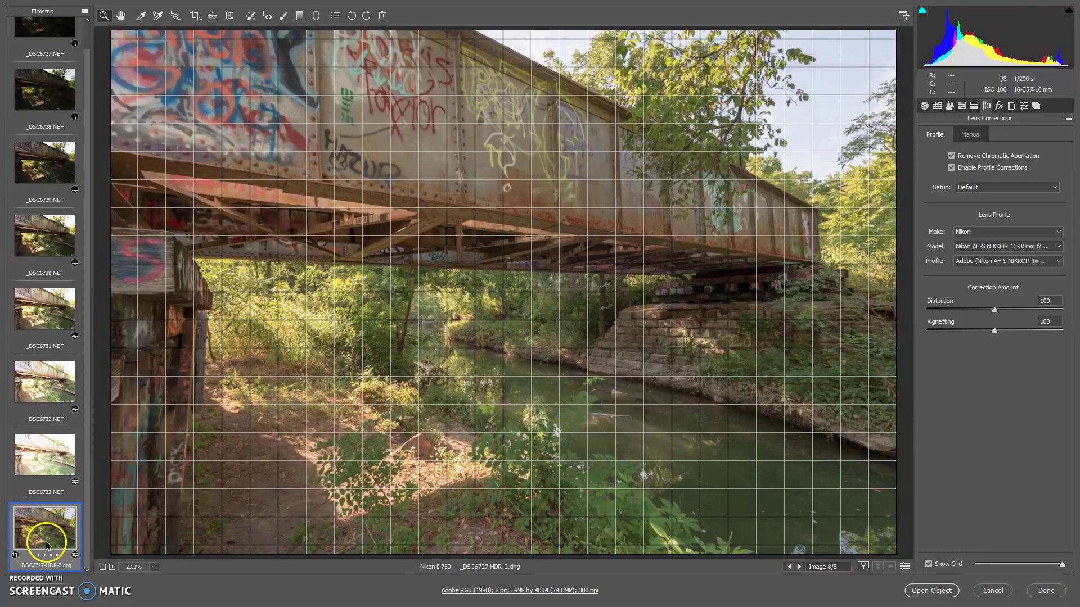
pyautogui.click(930, 590)
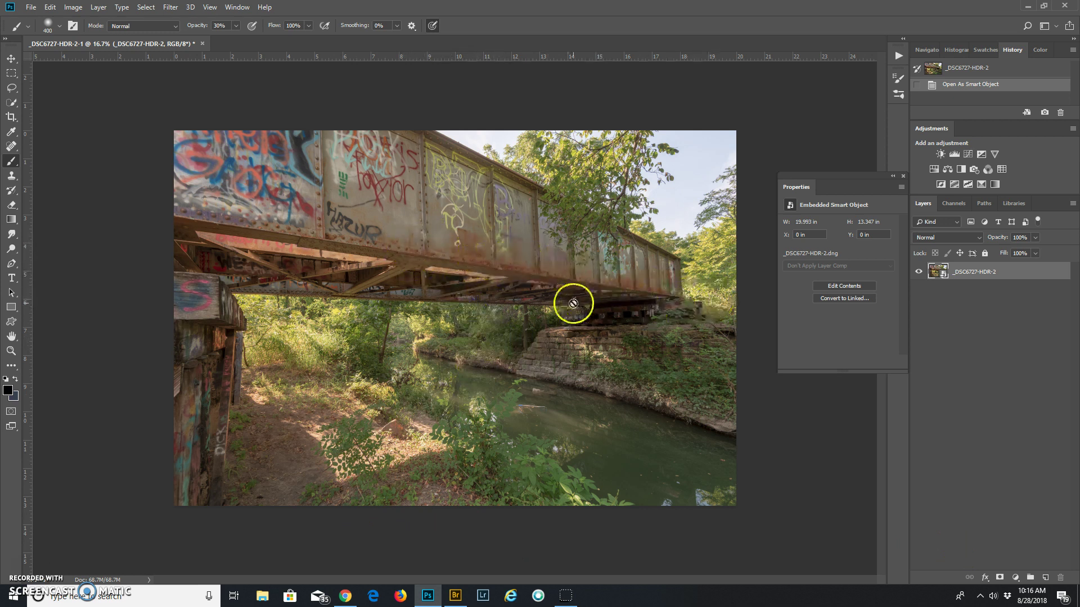
# Reopen the smart object's Camera Raw settings and set exposure to -0.25, contrast to -36, shadows to +100 and highlights to -100.
pyautogui.doubleClick(937, 271)
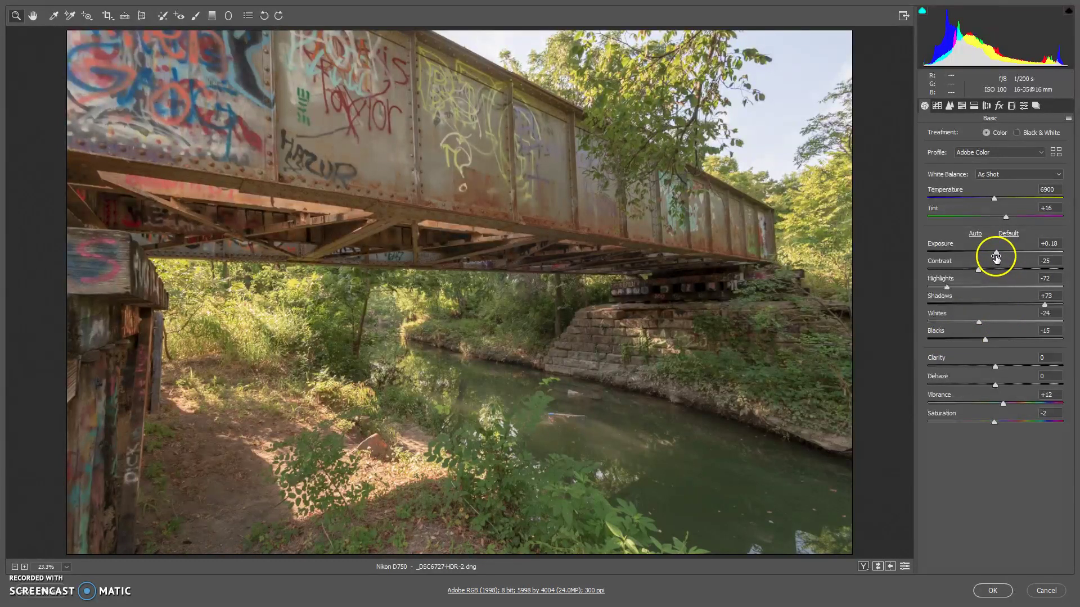
pyautogui.moveTo(996, 257); pyautogui.dragTo(994, 256)
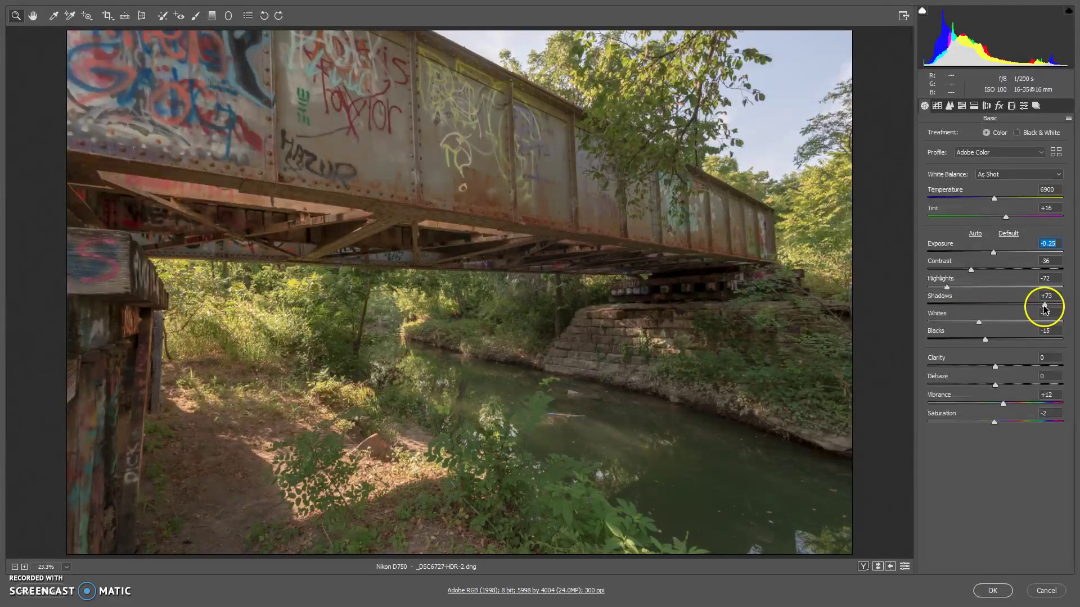
pyautogui.moveTo(1040, 304); pyautogui.dragTo(1075, 304)
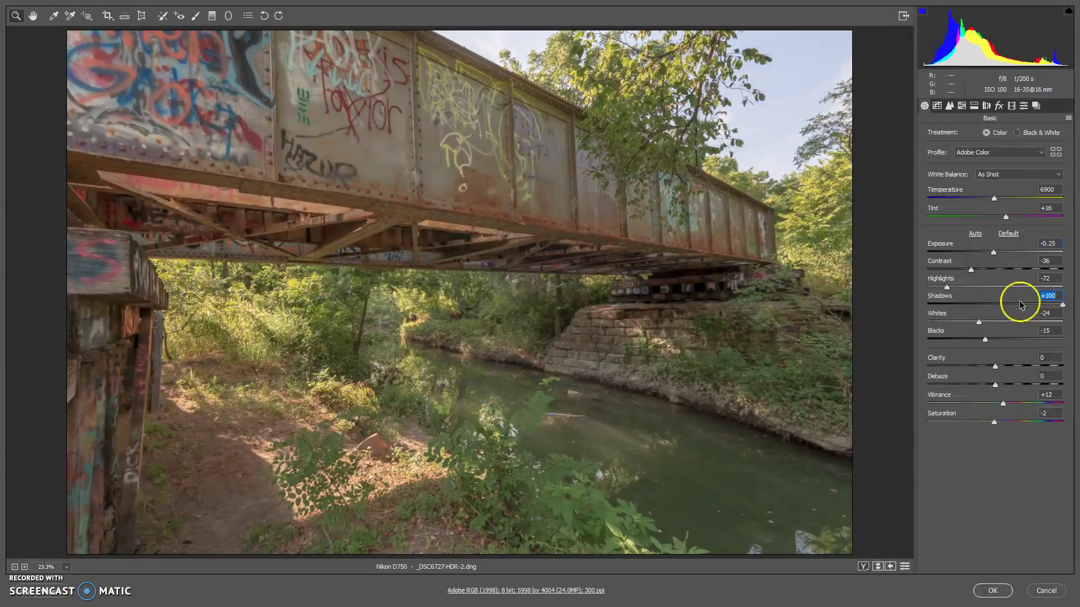
pyautogui.click(946, 288)
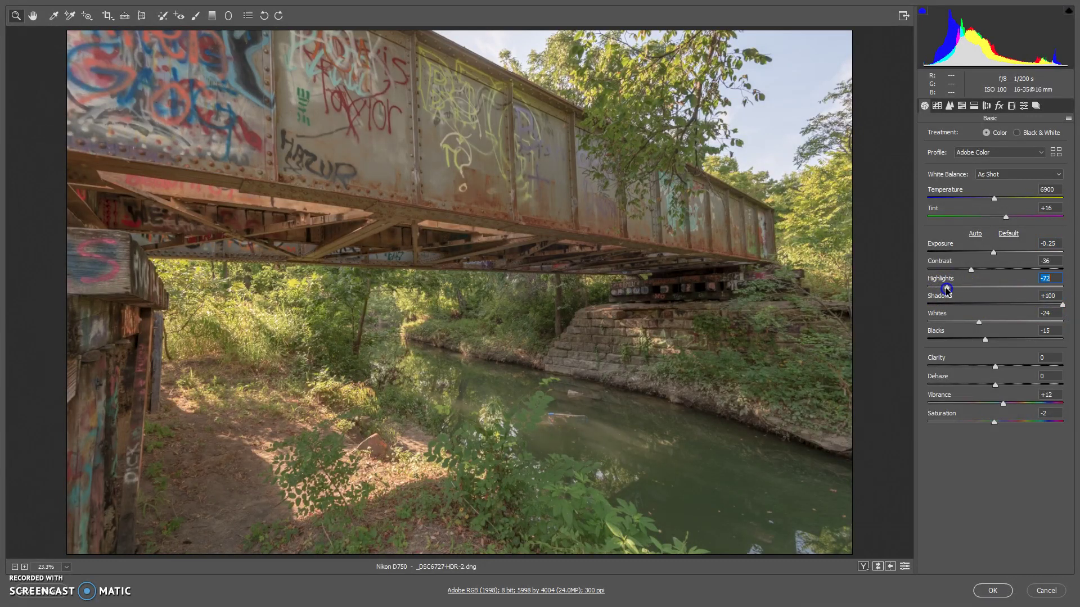
pyautogui.moveTo(947, 289); pyautogui.dragTo(853, 292)
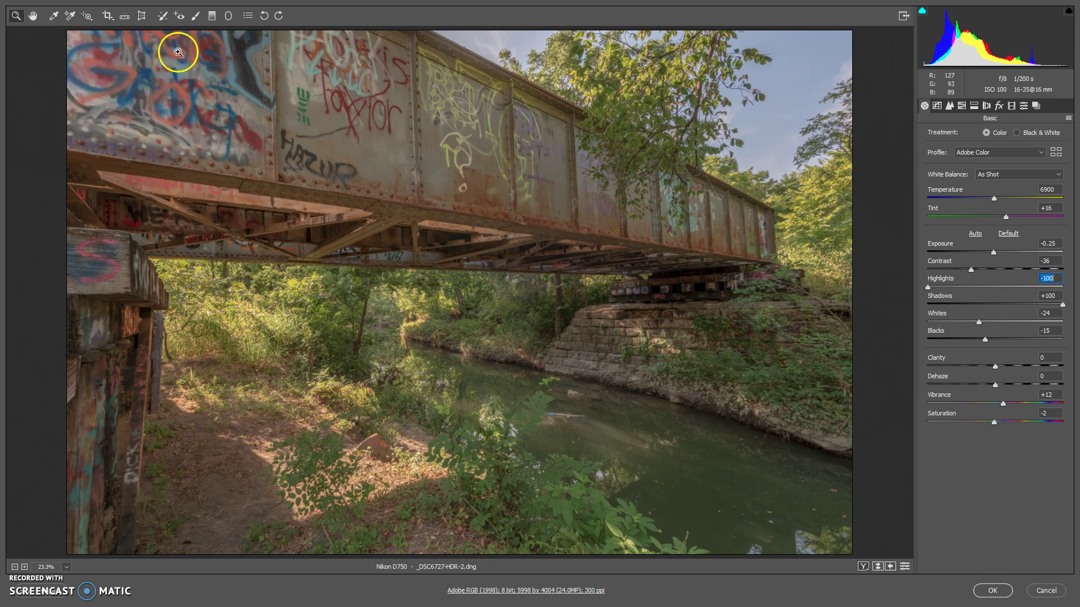
# Set up the Adjustment Brush with Auto Mask on, exposure at -0.50 and all other adjustments reset to zero.
pyautogui.click(197, 18)
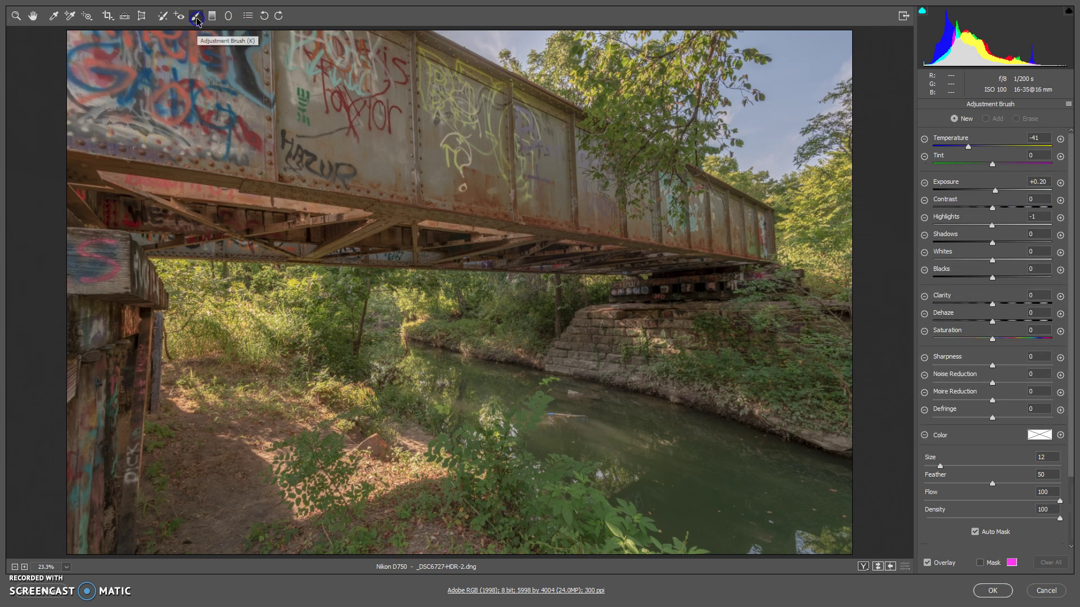
pyautogui.click(975, 534)
pyautogui.click(975, 533)
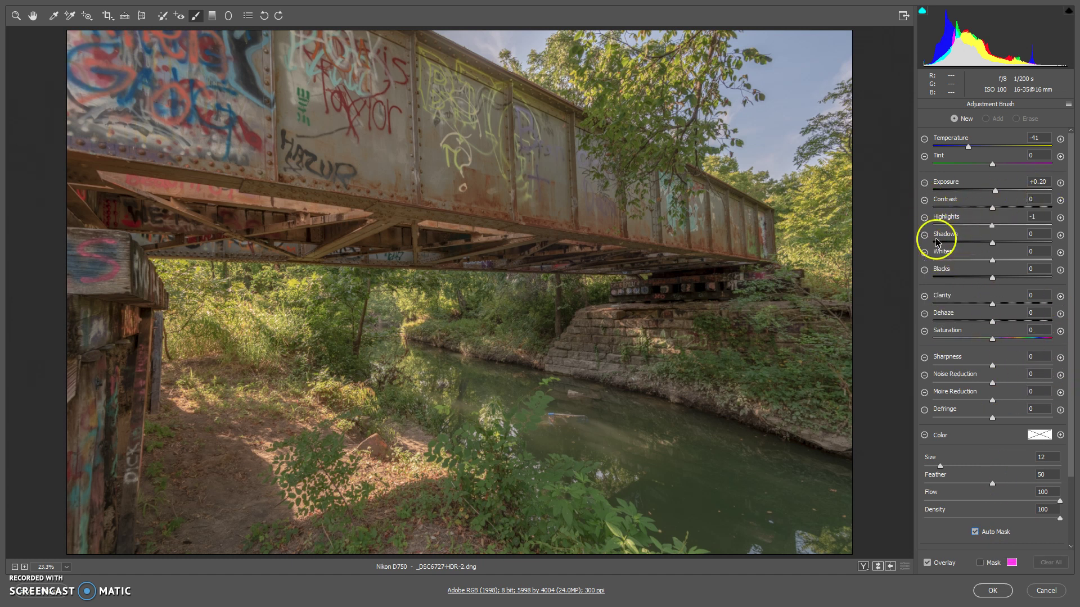
pyautogui.click(924, 185)
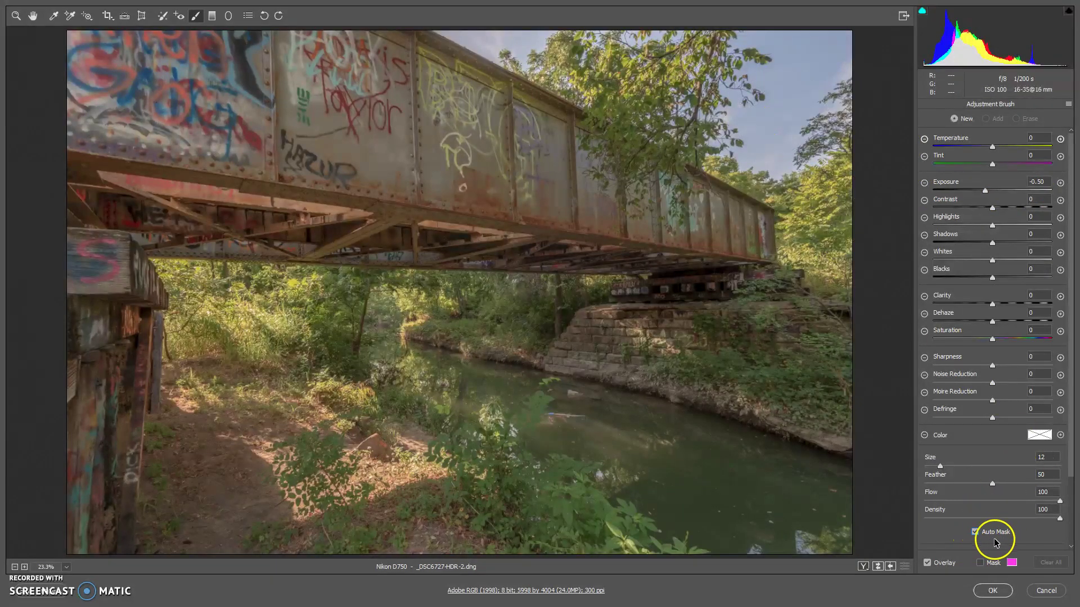
# Paint the darkening adjustment over the sky above the bridge and through the gaps around the tree branches.
pyautogui.click(771, 132)
pyautogui.moveTo(772, 133)
pyautogui.mouseDown()
pyautogui.moveTo(837, 46)
pyautogui.moveTo(831, 61)
pyautogui.moveTo(846, 70)
pyautogui.moveTo(815, 53)
pyautogui.moveTo(745, 48)
pyautogui.moveTo(756, 57)
pyautogui.moveTo(738, 120)
pyautogui.mouseUp()
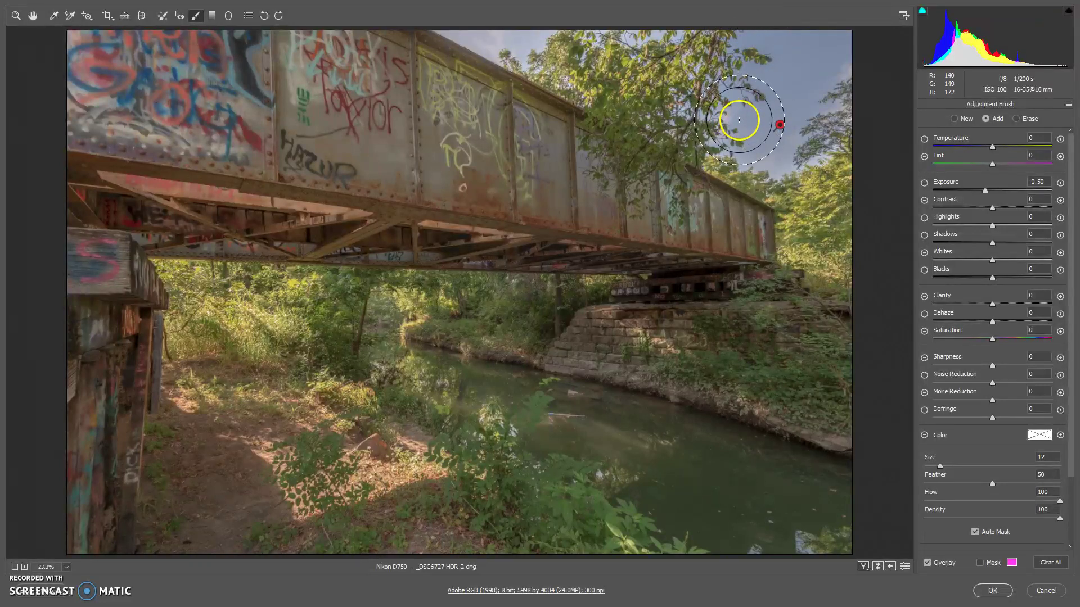
pyautogui.click(739, 120)
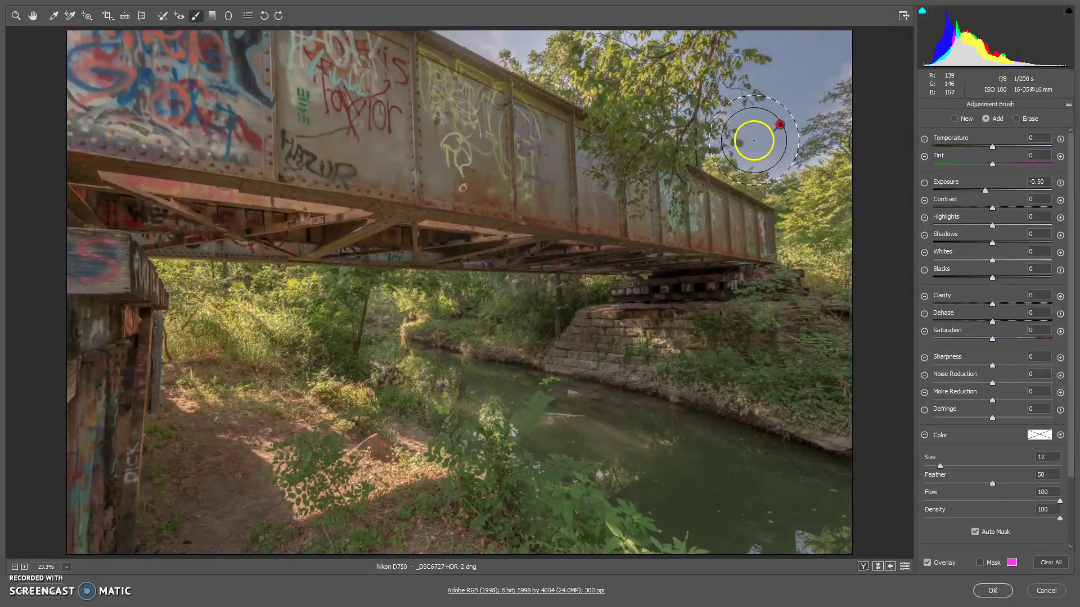
pyautogui.moveTo(780, 166); pyautogui.dragTo(818, 161)
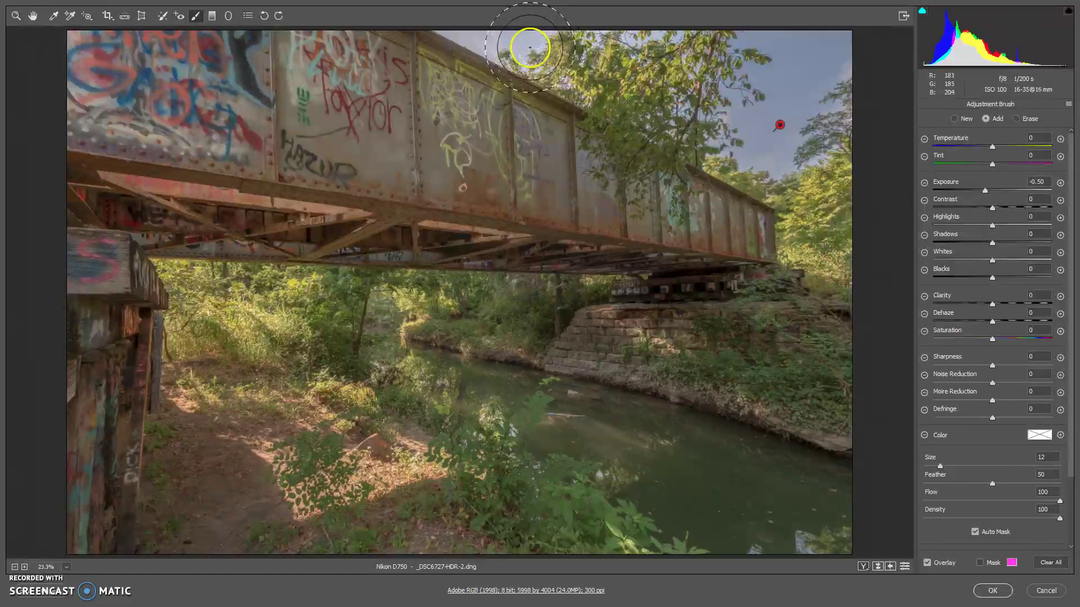
pyautogui.moveTo(530, 47); pyautogui.dragTo(529, 48)
pyautogui.click(472, 40)
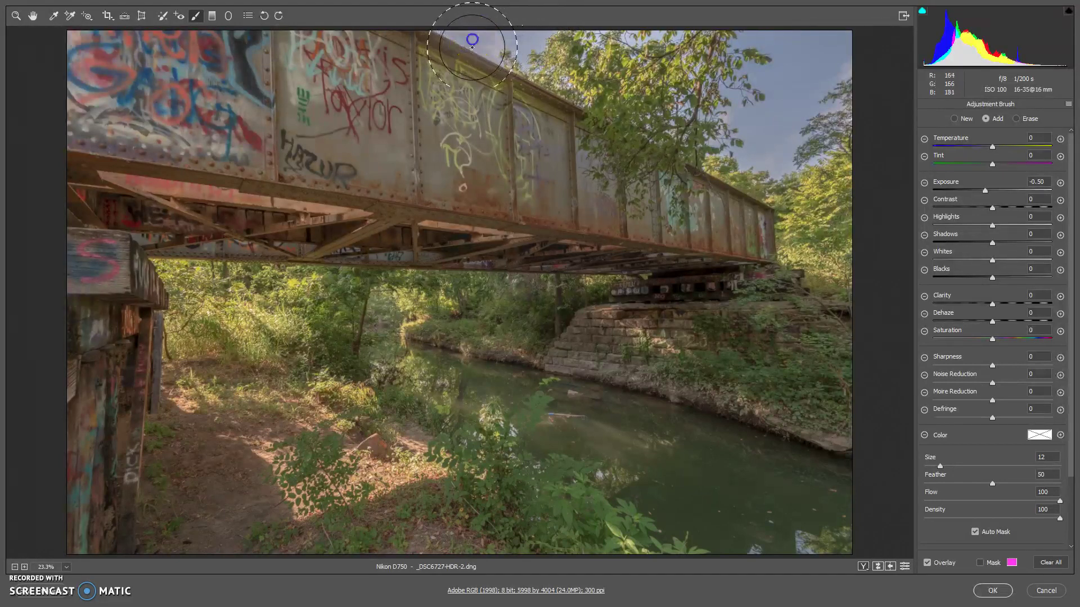
pyautogui.moveTo(622, 36); pyautogui.dragTo(632, 47)
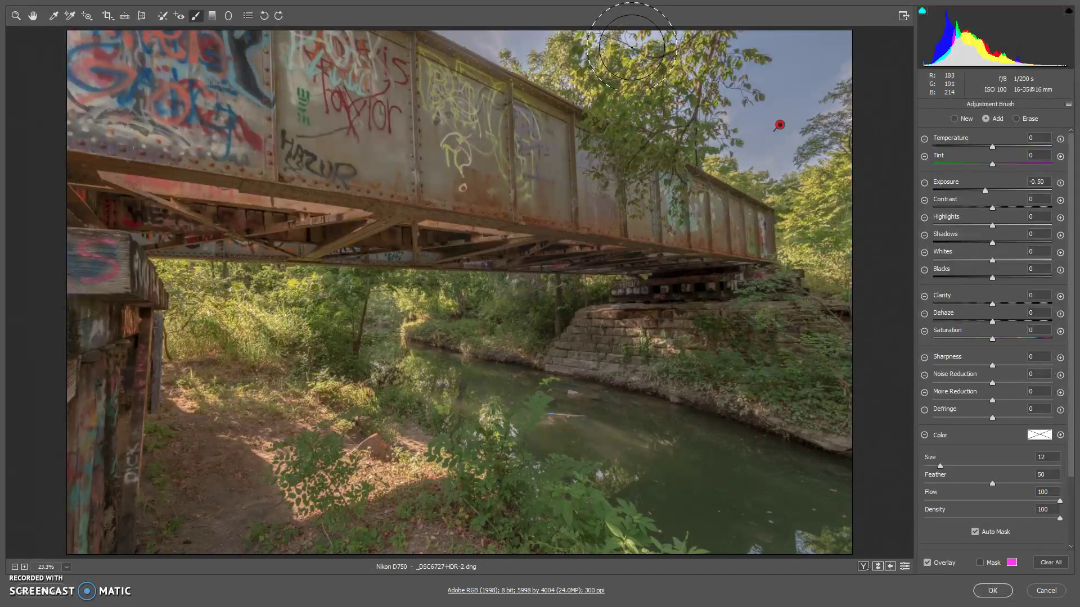
pyautogui.moveTo(634, 48)
pyautogui.mouseDown()
pyautogui.moveTo(681, 118)
pyautogui.moveTo(699, 126)
pyautogui.mouseUp()
pyautogui.moveTo(750, 161); pyautogui.dragTo(758, 158)
pyautogui.moveTo(823, 60); pyautogui.dragTo(824, 57)
pyautogui.moveTo(559, 48)
pyautogui.mouseDown()
pyautogui.moveTo(597, 50)
pyautogui.moveTo(588, 98)
pyautogui.moveTo(562, 80)
pyautogui.mouseUp()
pyautogui.click(881, 154)
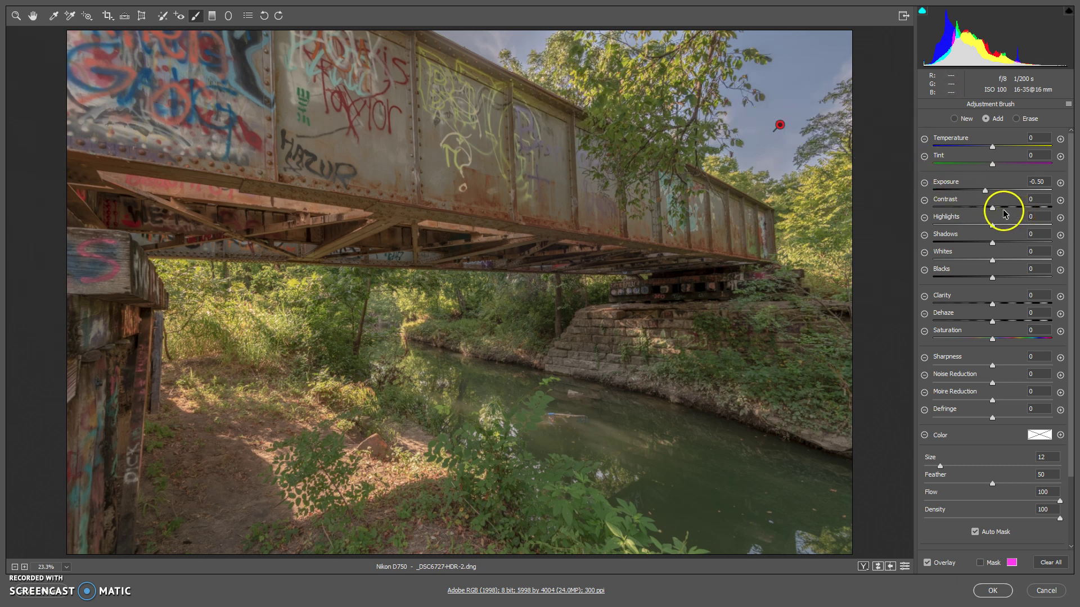
# Extend the sky adjustment into the tree branches and set its exposure to -0.25 and temperature to -38.
pyautogui.moveTo(981, 194); pyautogui.dragTo(969, 199)
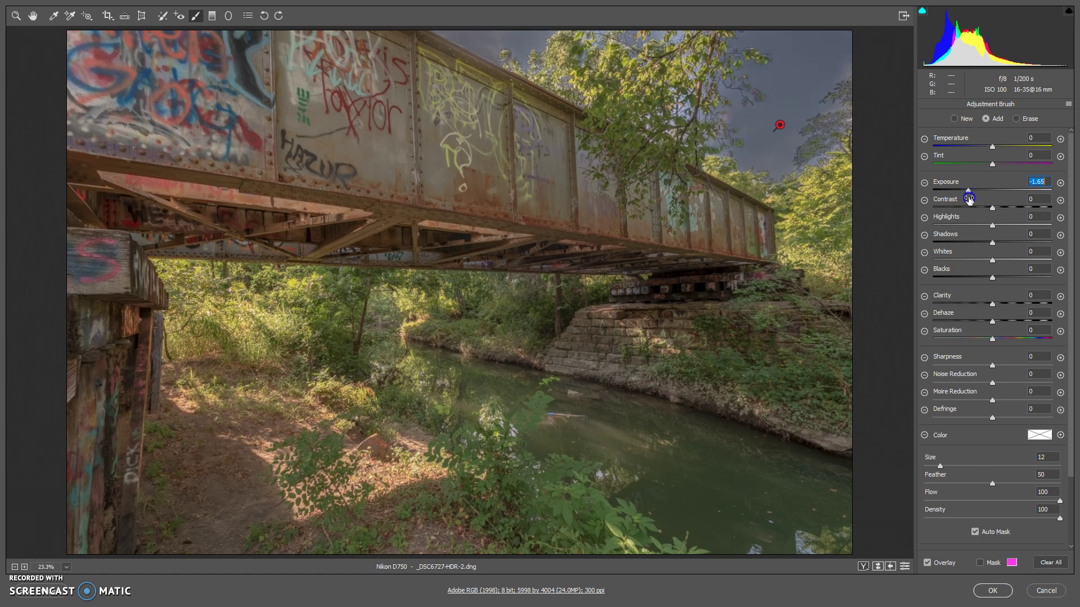
pyautogui.moveTo(680, 46)
pyautogui.mouseDown()
pyautogui.moveTo(698, 64)
pyautogui.moveTo(687, 113)
pyautogui.mouseUp()
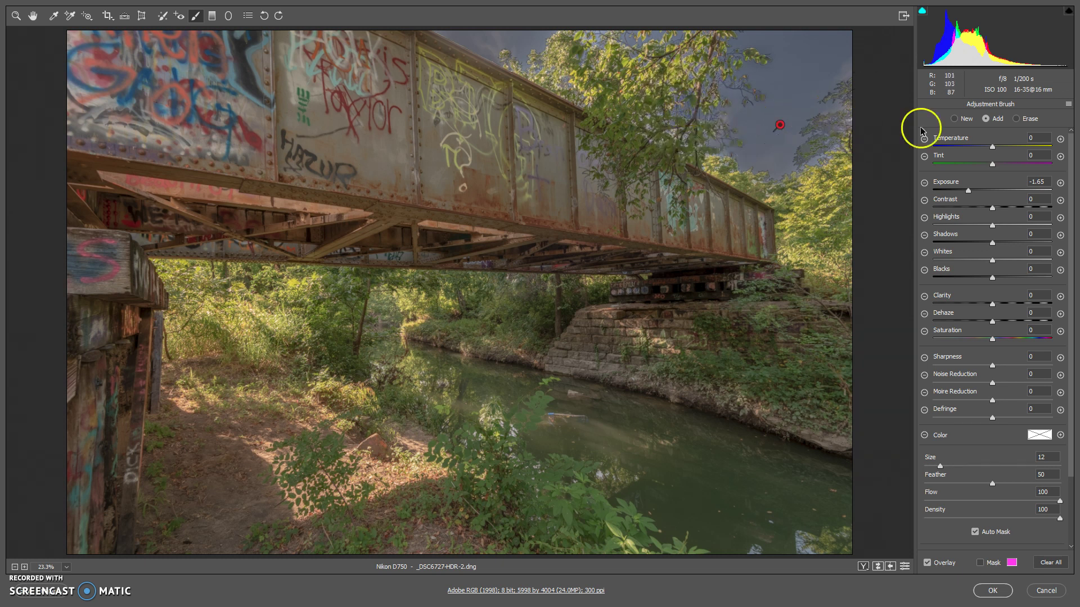
pyautogui.moveTo(969, 194); pyautogui.dragTo(990, 198)
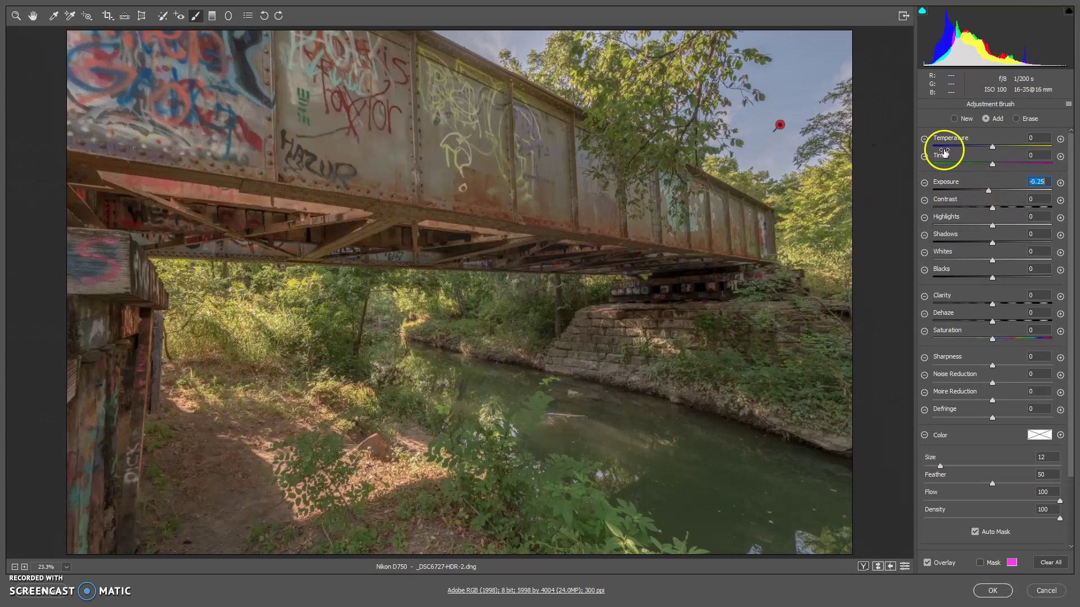
pyautogui.click(991, 148)
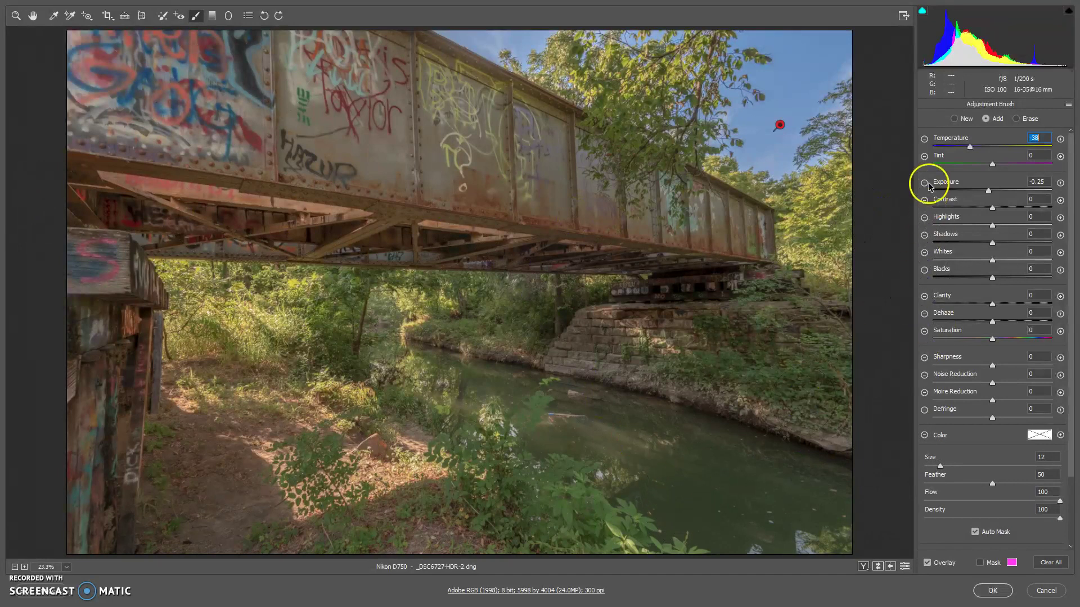
# Start a new brush adjustment with exposure at +0.20, all other adjustments at zero and Auto Mask off.
pyautogui.click(954, 119)
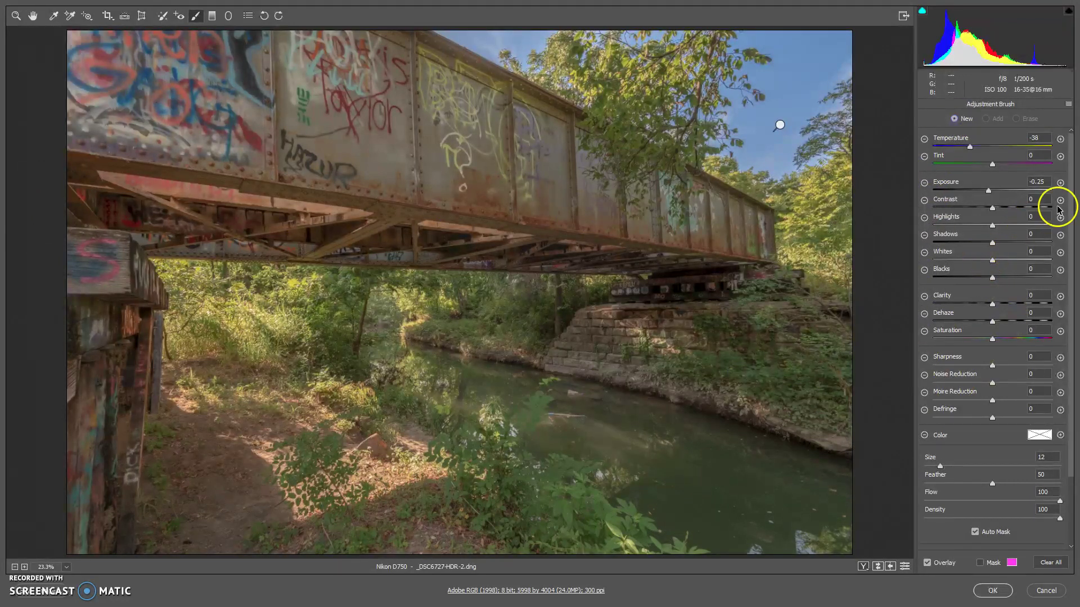
pyautogui.click(1060, 183)
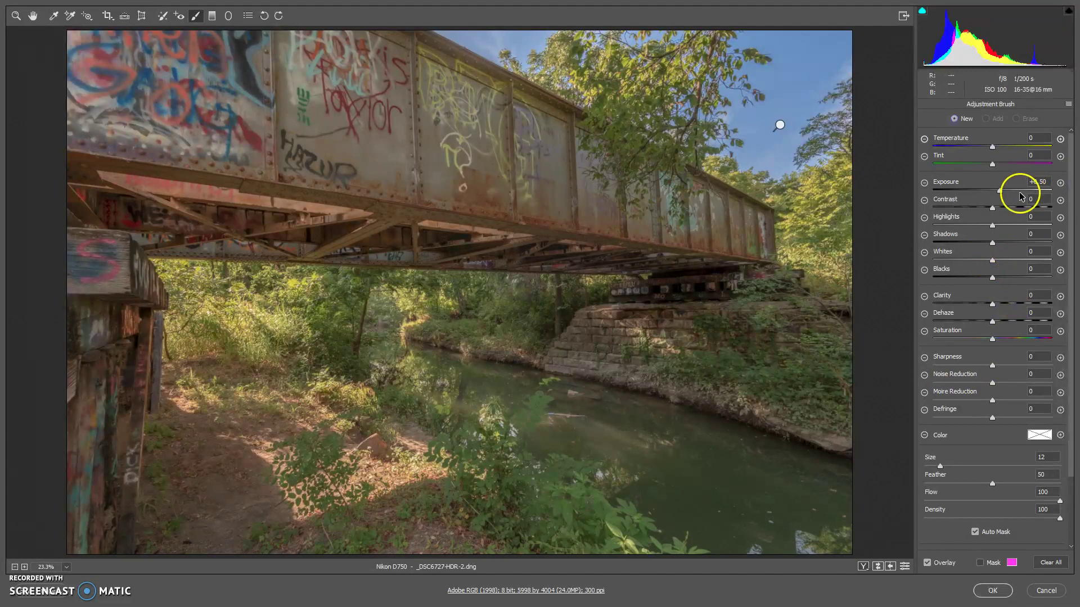
pyautogui.moveTo(998, 194); pyautogui.dragTo(996, 193)
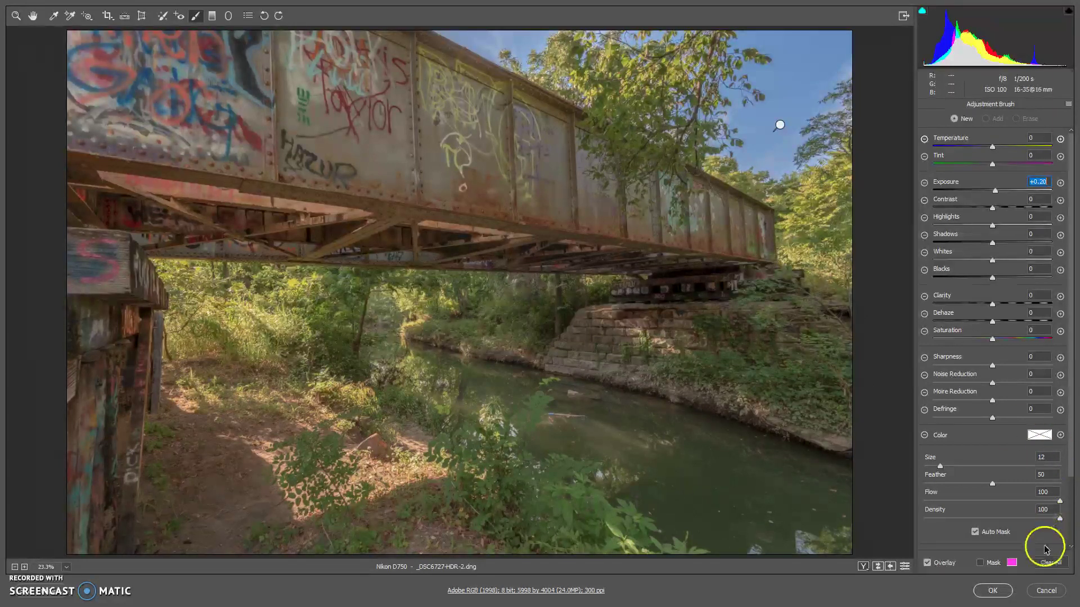
pyautogui.click(975, 532)
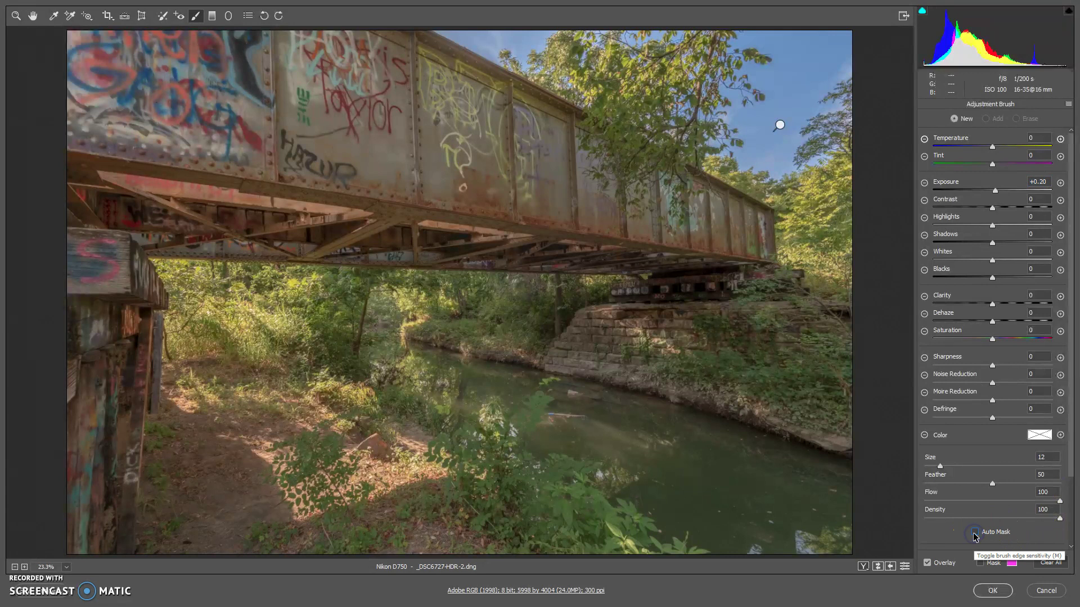
# Brighten the stone abutment and the left riverbank foliage with the brush, set its exposure to +0.65 and accept the Camera Raw edits.
pyautogui.click(596, 342)
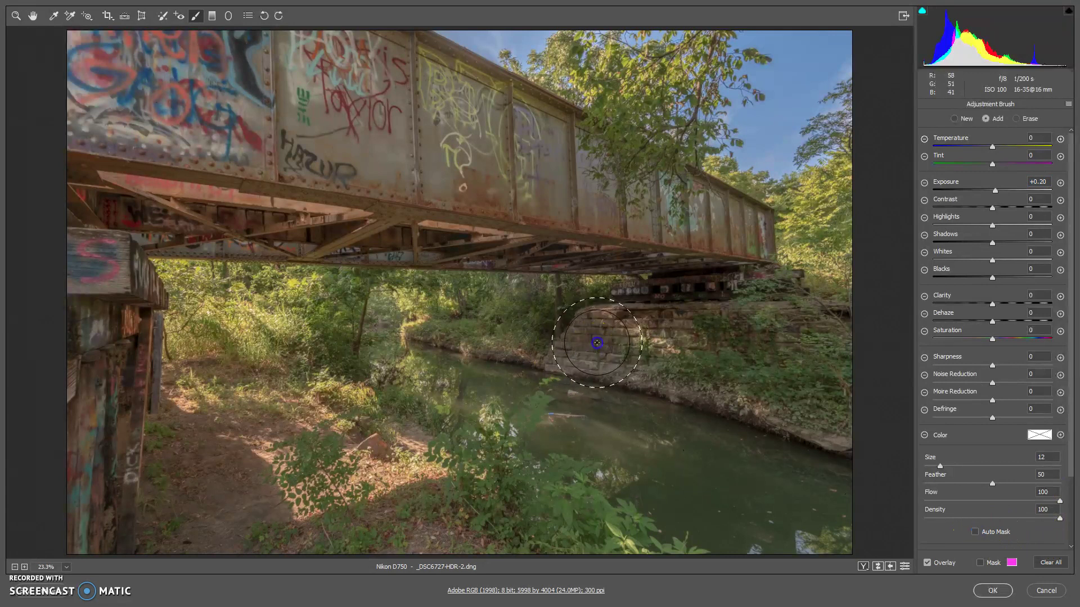
pyautogui.click(590, 342)
pyautogui.click(685, 339)
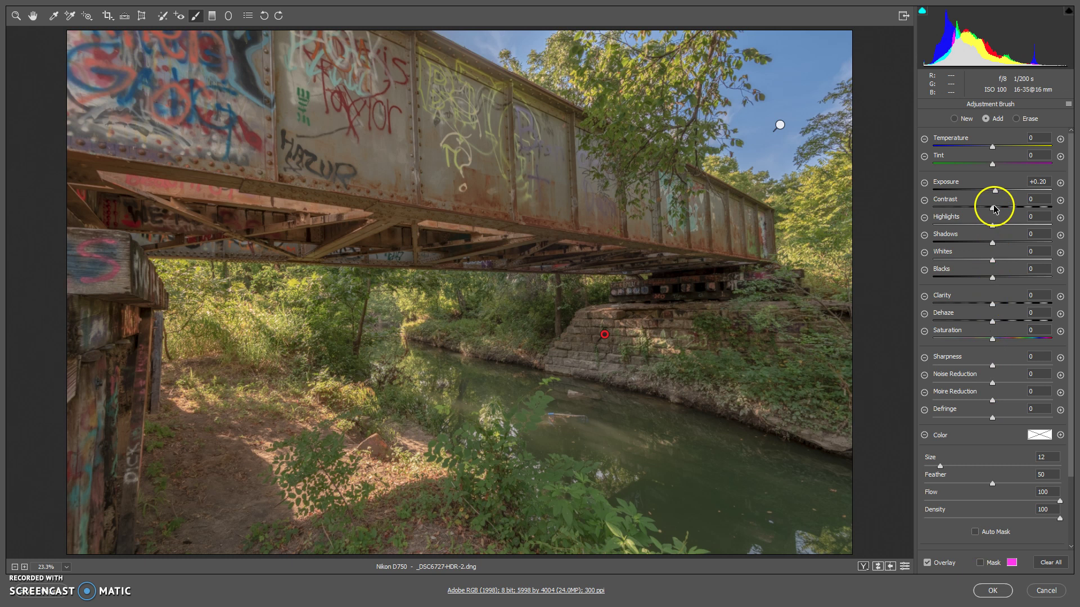
pyautogui.moveTo(995, 192); pyautogui.dragTo(998, 193)
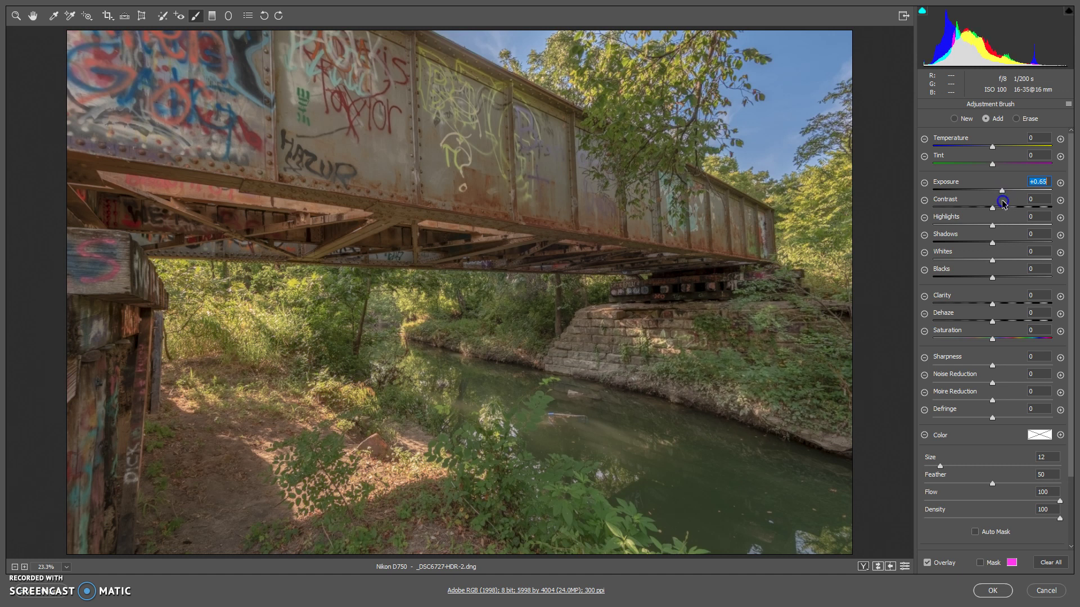
pyautogui.click(348, 357)
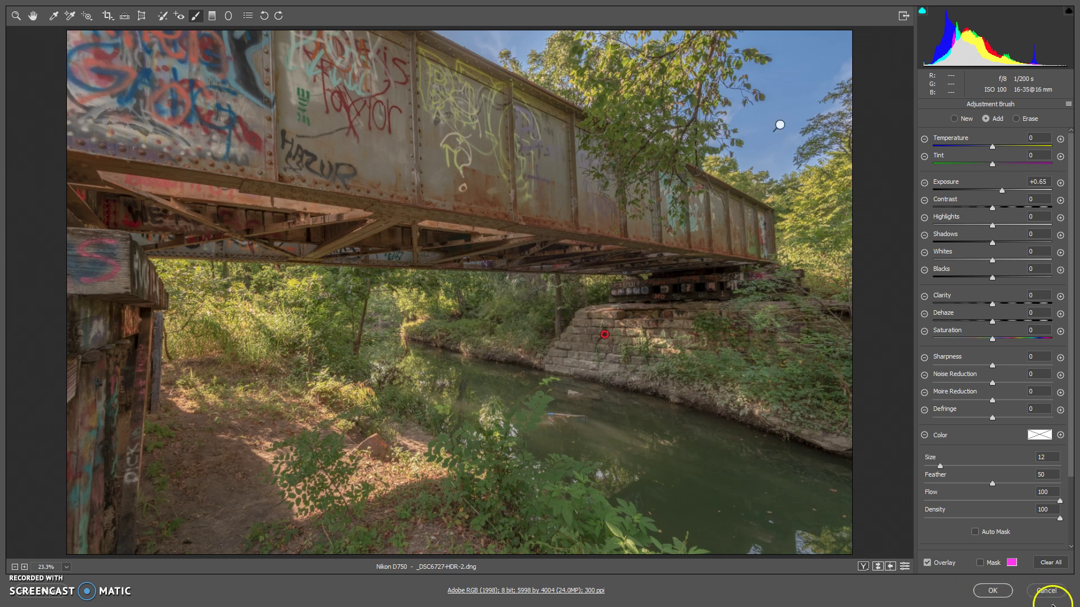
pyautogui.click(997, 593)
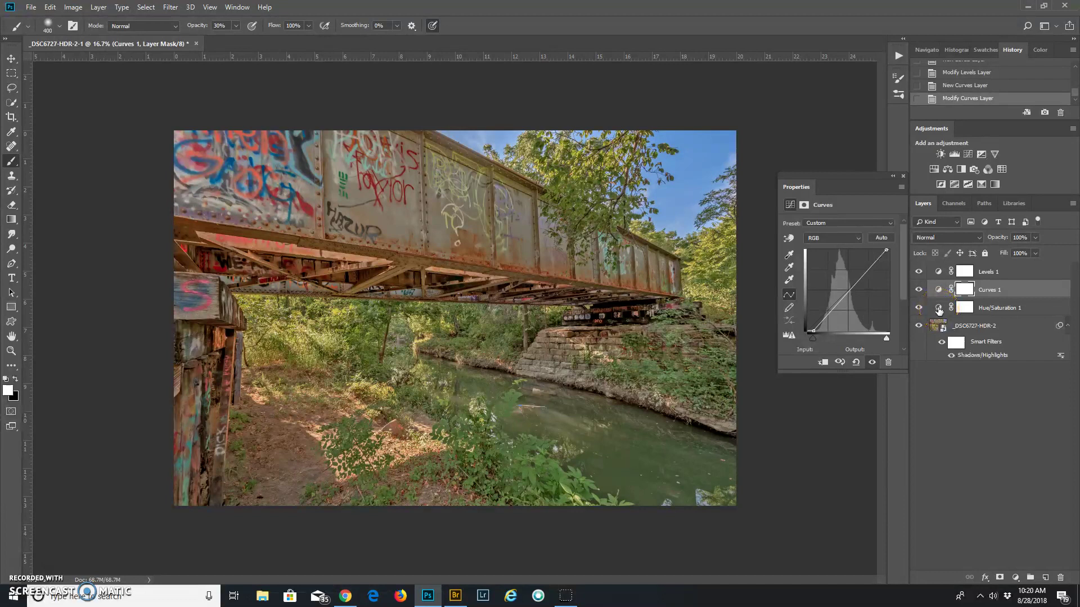
# Reopen the Hue/Saturation 1 adjustment and lower the Yellows saturation to -7, sampling the foliage beside the river.
pyautogui.click(938, 308)
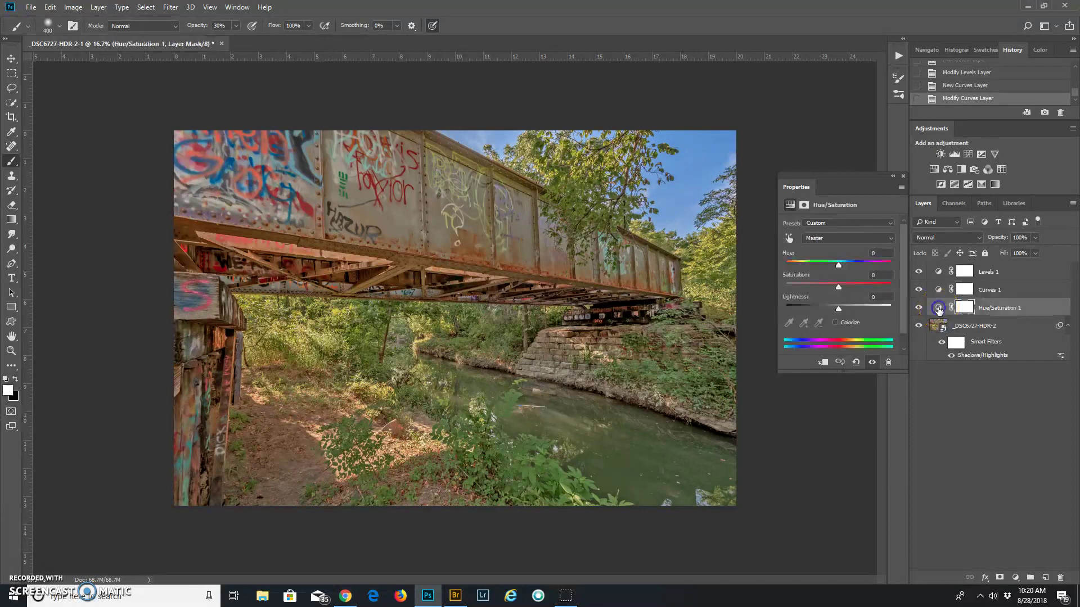
pyautogui.click(789, 239)
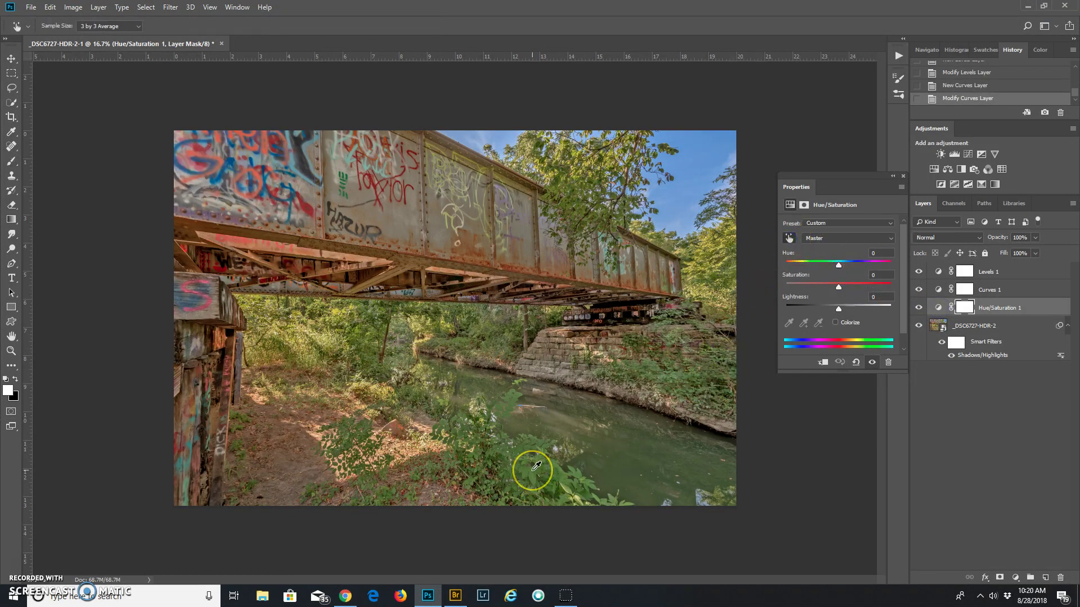
pyautogui.moveTo(536, 467); pyautogui.dragTo(533, 472)
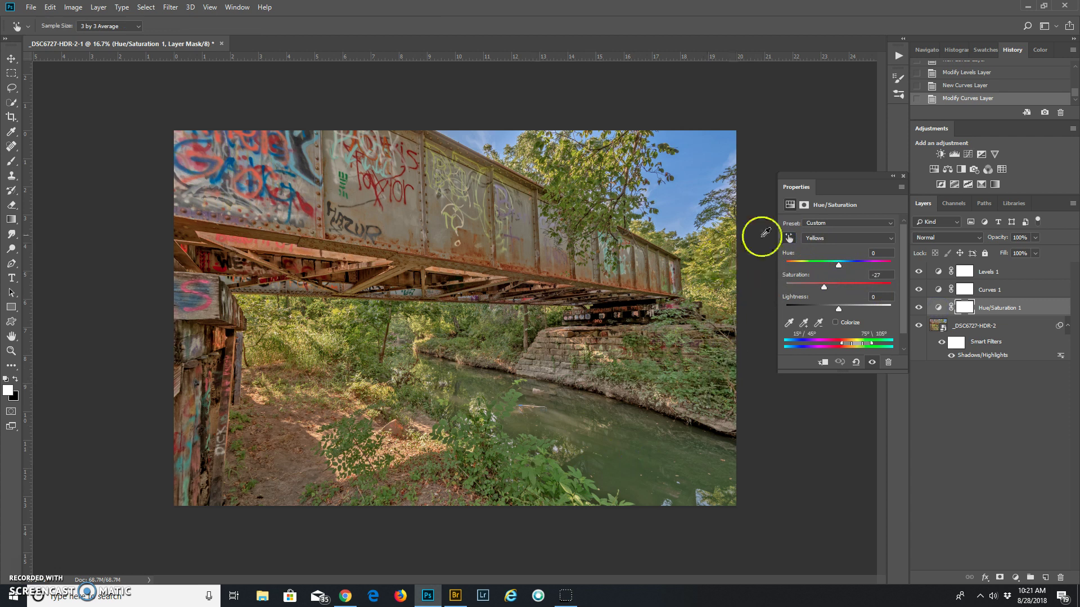
pyautogui.click(790, 239)
pyautogui.click(790, 238)
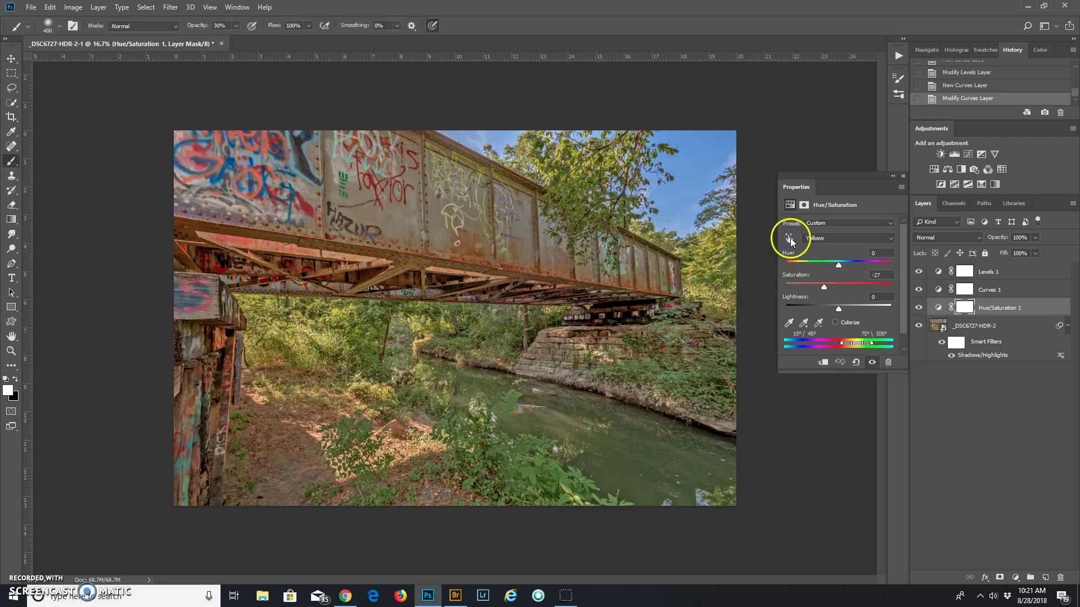
pyautogui.click(792, 235)
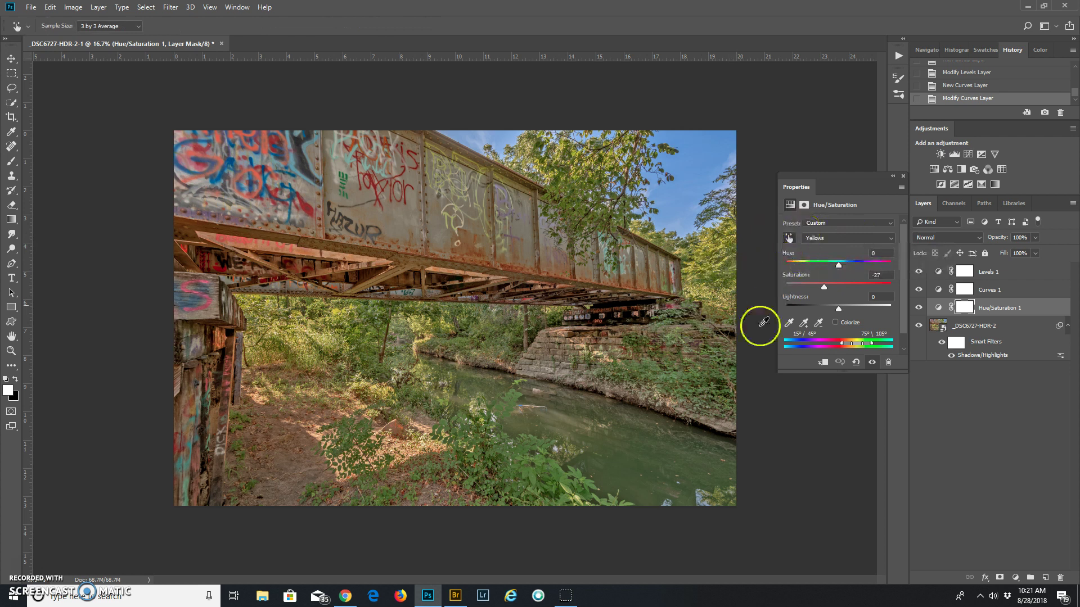
pyautogui.click(527, 472)
pyautogui.moveTo(526, 476); pyautogui.dragTo(528, 474)
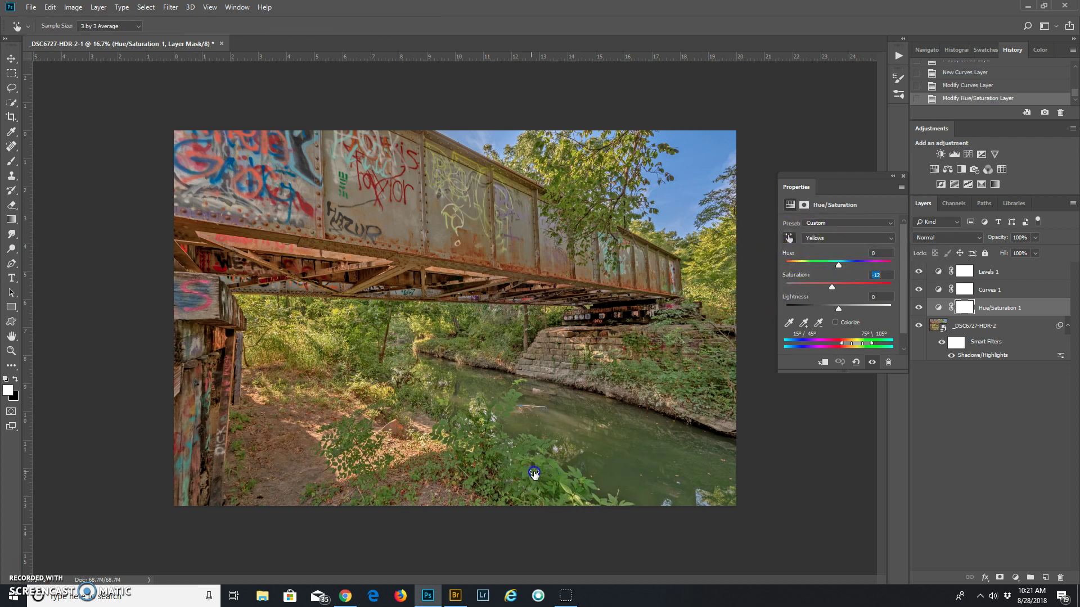
pyautogui.moveTo(542, 474)
pyautogui.mouseDown()
pyautogui.moveTo(532, 474)
pyautogui.moveTo(542, 474)
pyautogui.mouseUp()
pyautogui.moveTo(539, 472); pyautogui.dragTo(537, 473)
pyautogui.moveTo(537, 472); pyautogui.dragTo(537, 473)
# Compare the image with and without the Shadows/Highlights smart filter, then review the Curves 1 and Levels 1 settings.
pyautogui.click(949, 357)
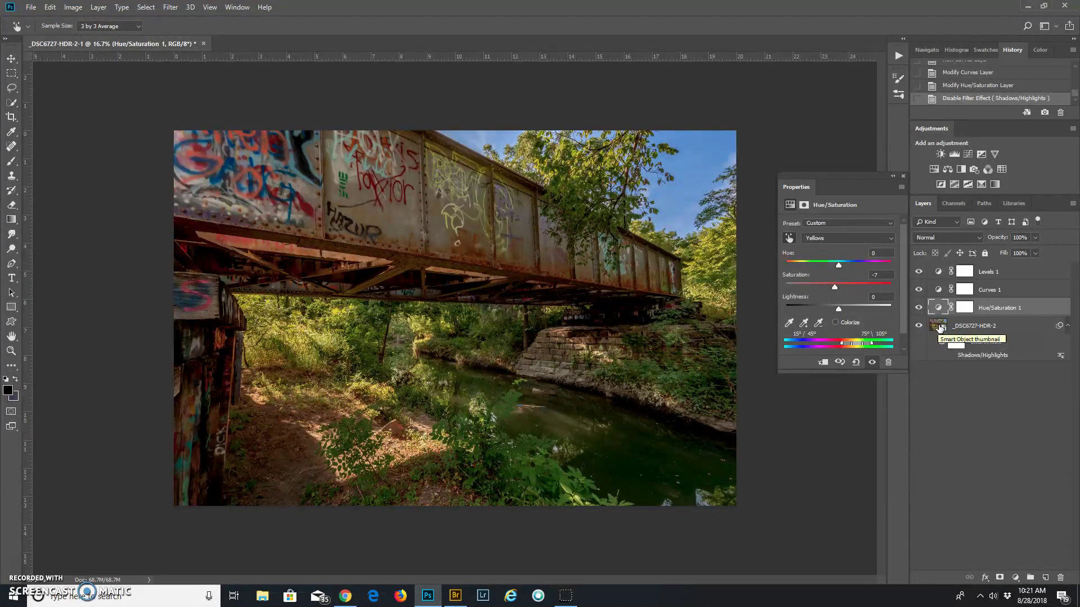
pyautogui.click(951, 357)
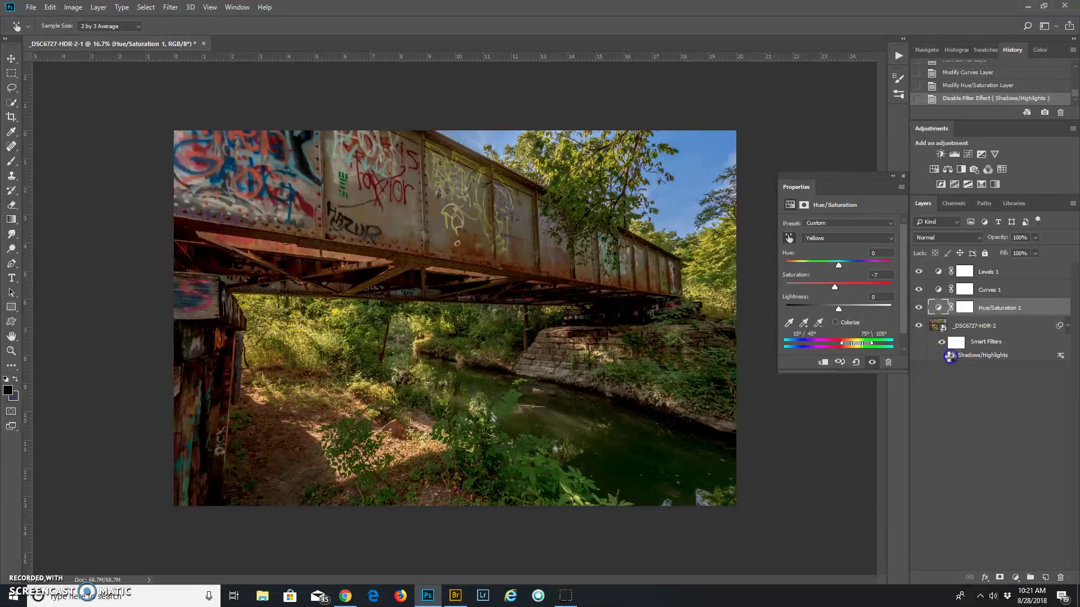
pyautogui.click(951, 356)
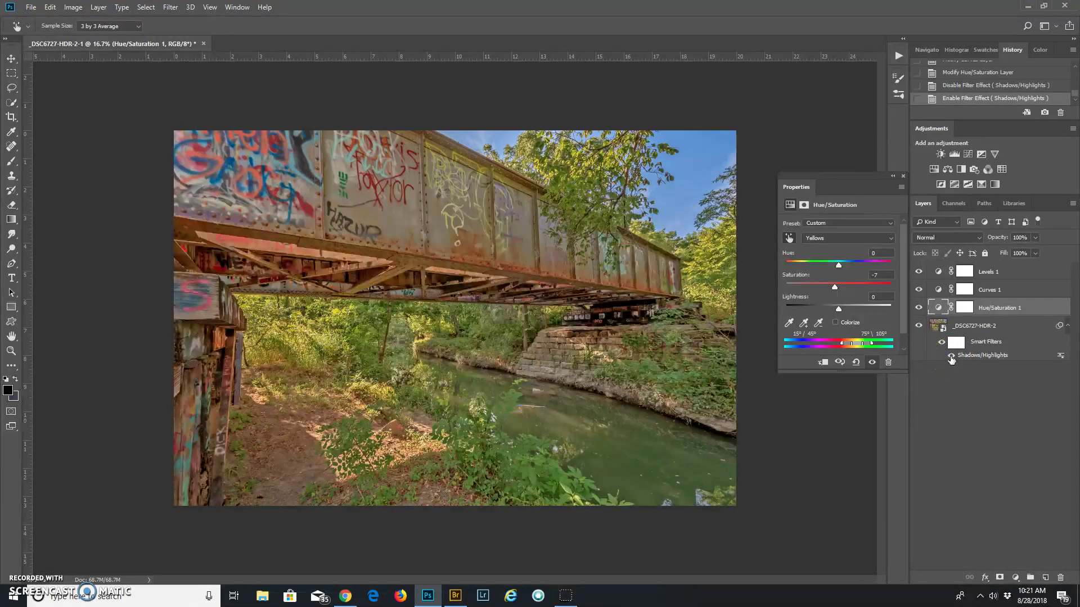
pyautogui.click(938, 291)
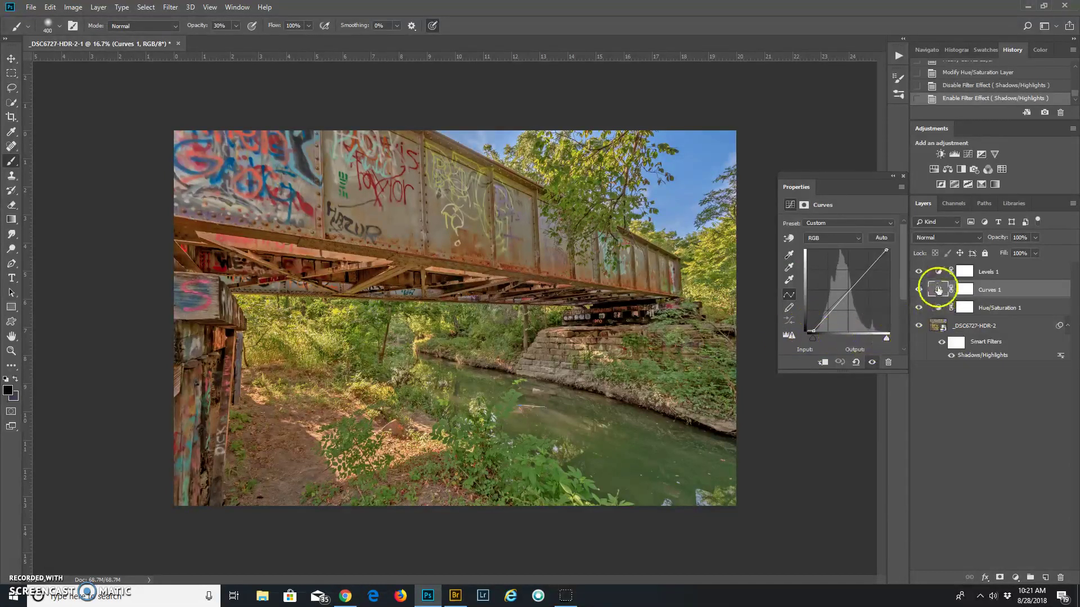
pyautogui.click(938, 272)
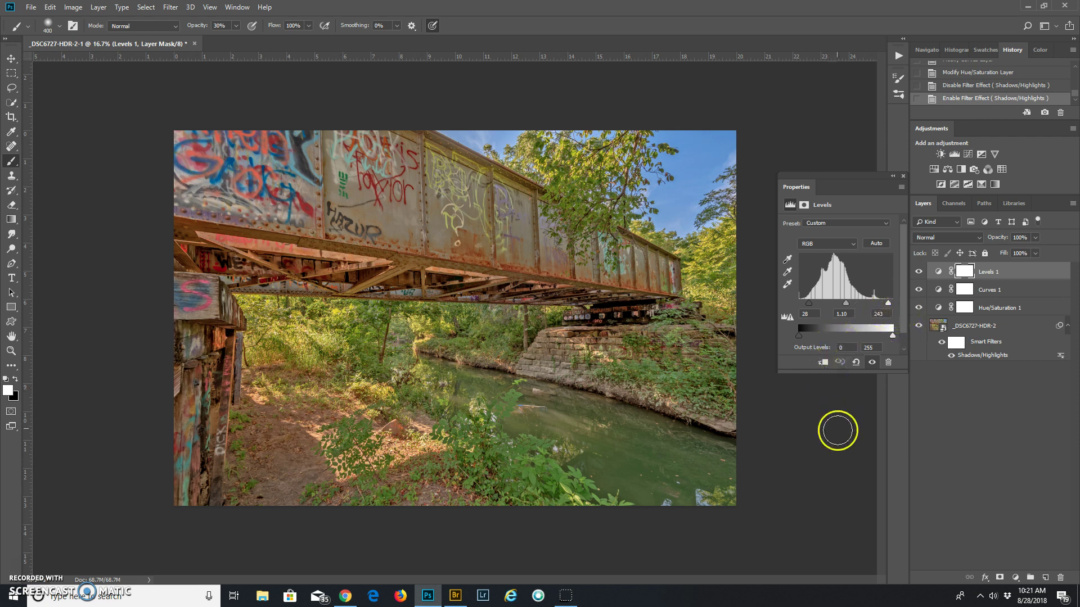
pyautogui.click(937, 274)
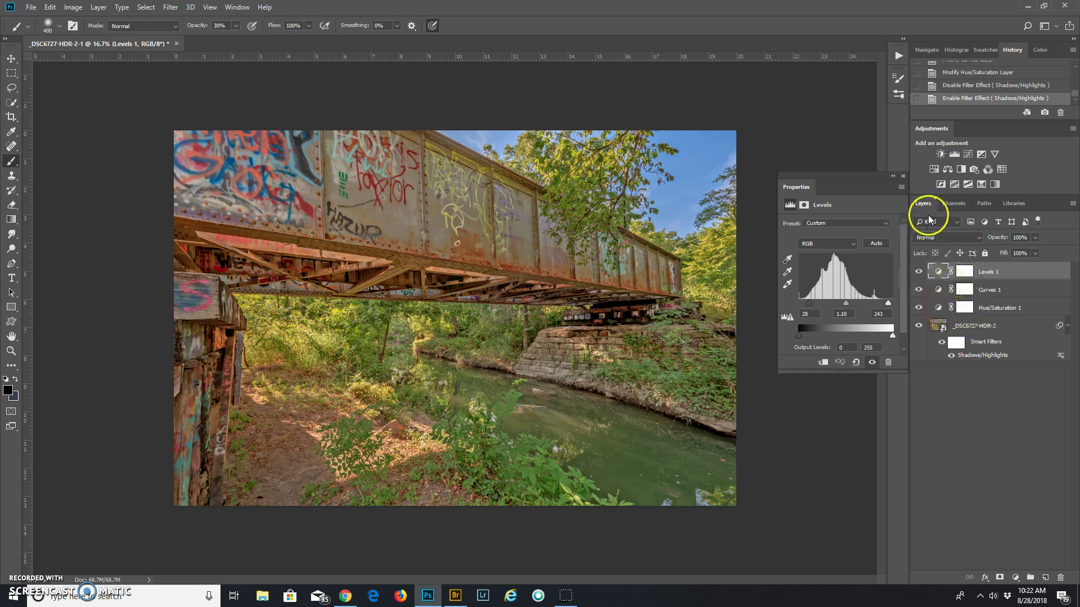
# Add a Hue/Saturation layer above Levels 1 and reduce the Reds saturation, sampling the dirt path.
pyautogui.click(935, 170)
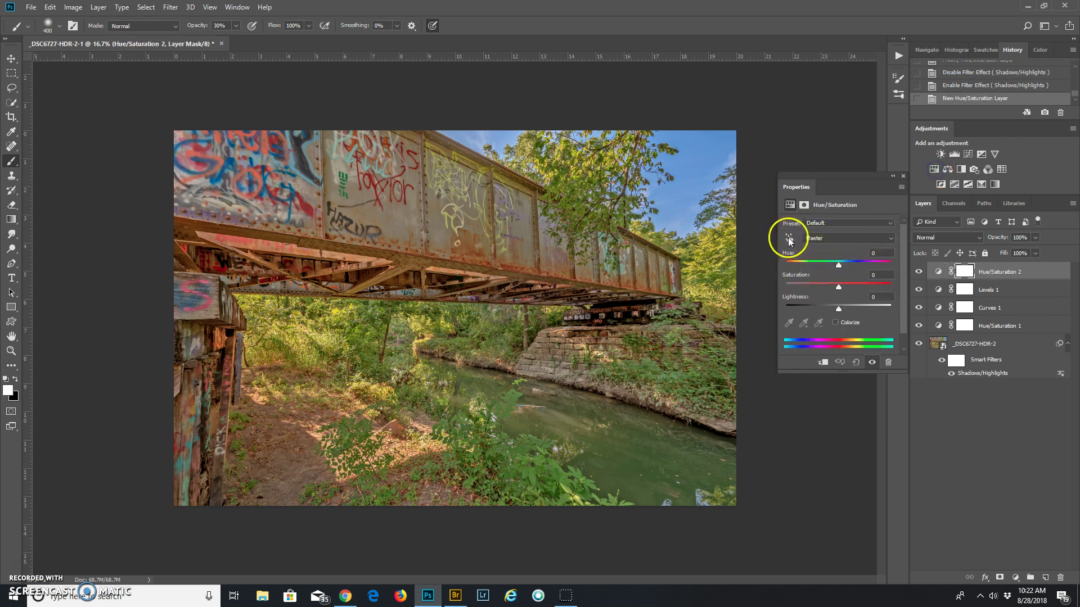
pyautogui.click(789, 239)
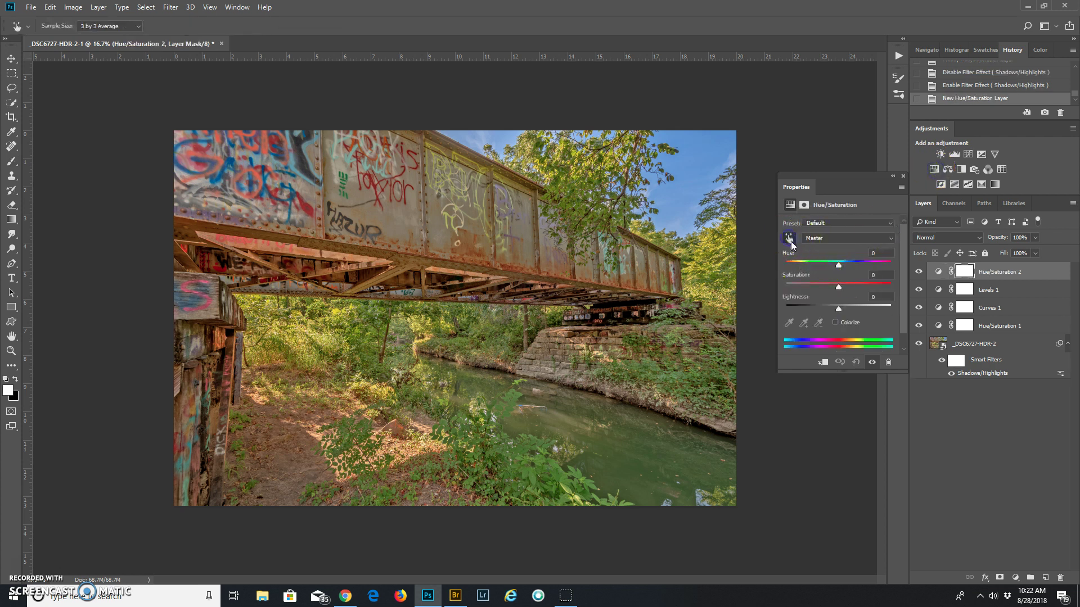
pyautogui.click(406, 231)
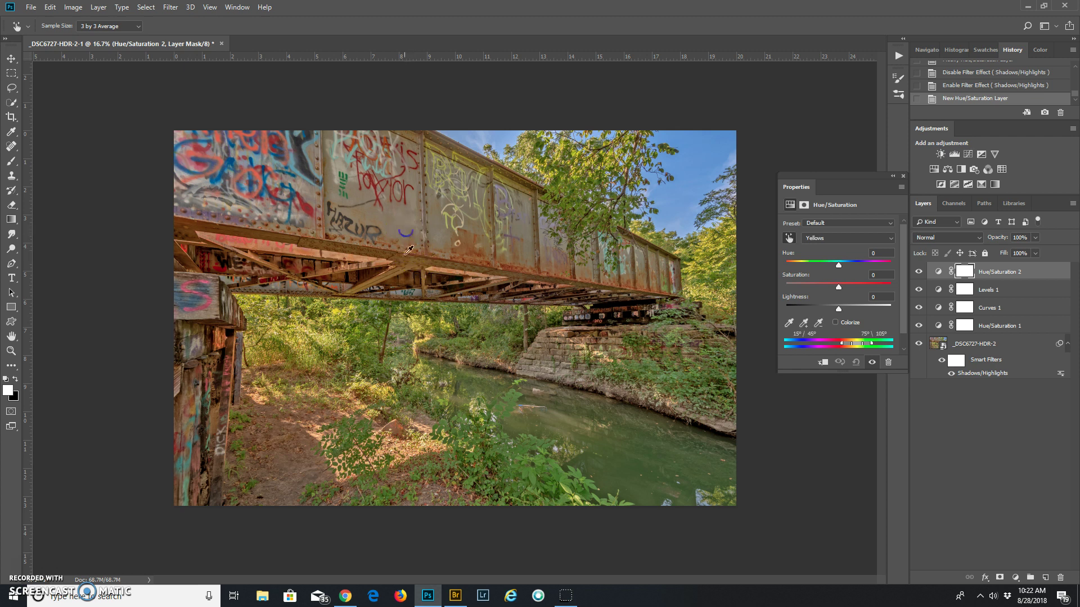
pyautogui.click(309, 439)
pyautogui.moveTo(309, 439); pyautogui.dragTo(289, 430)
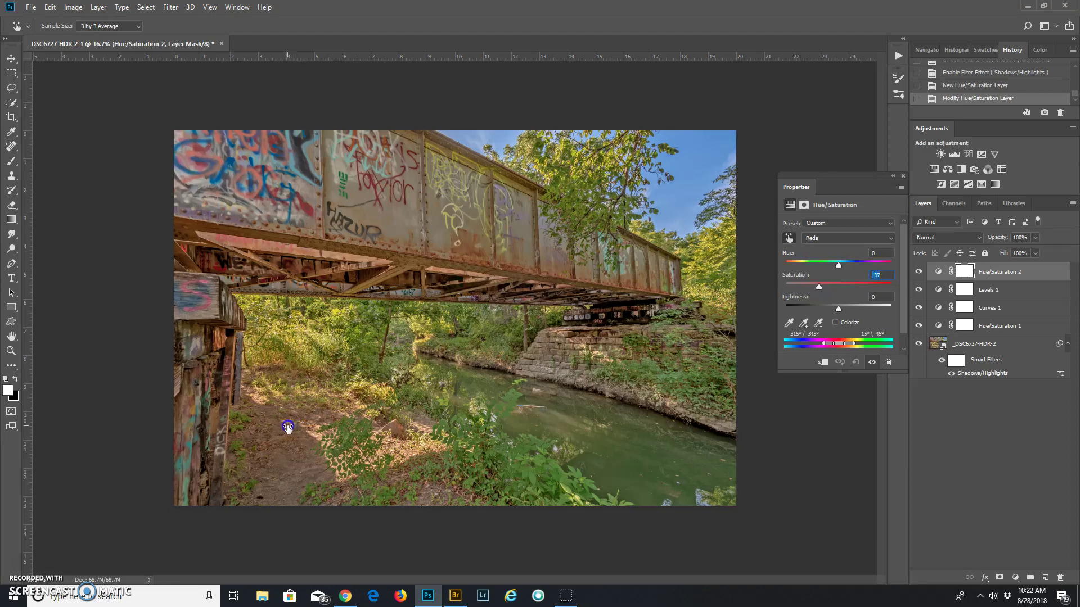
pyautogui.moveTo(303, 426); pyautogui.dragTo(309, 425)
# Add two Curves layers above Hue/Saturation 2 and apply the Linear Contrast (RGB) preset to the upper one.
pyautogui.click(939, 272)
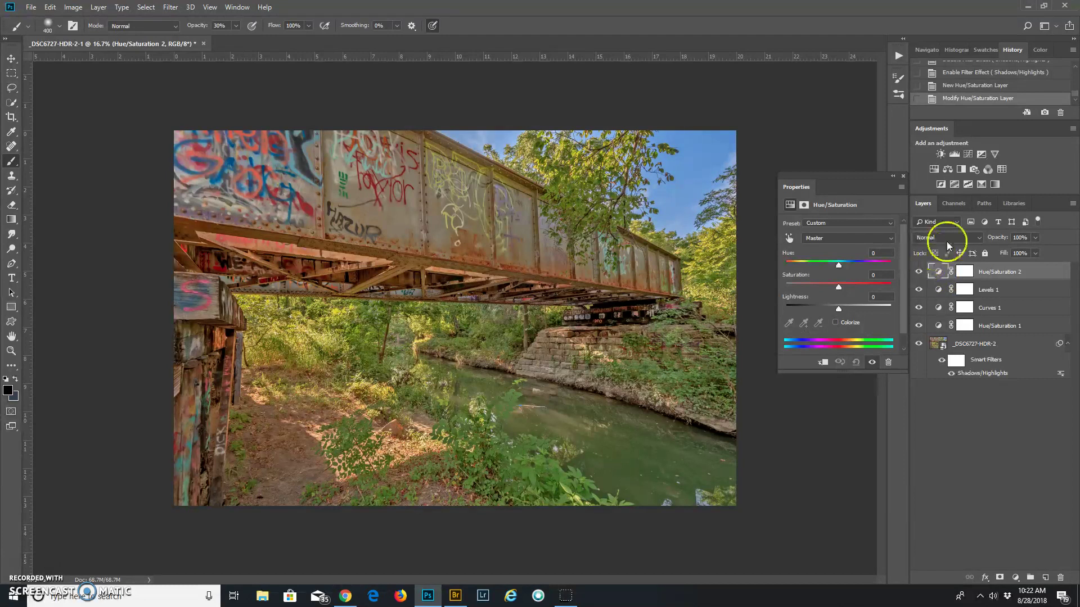
pyautogui.doubleClick(968, 155)
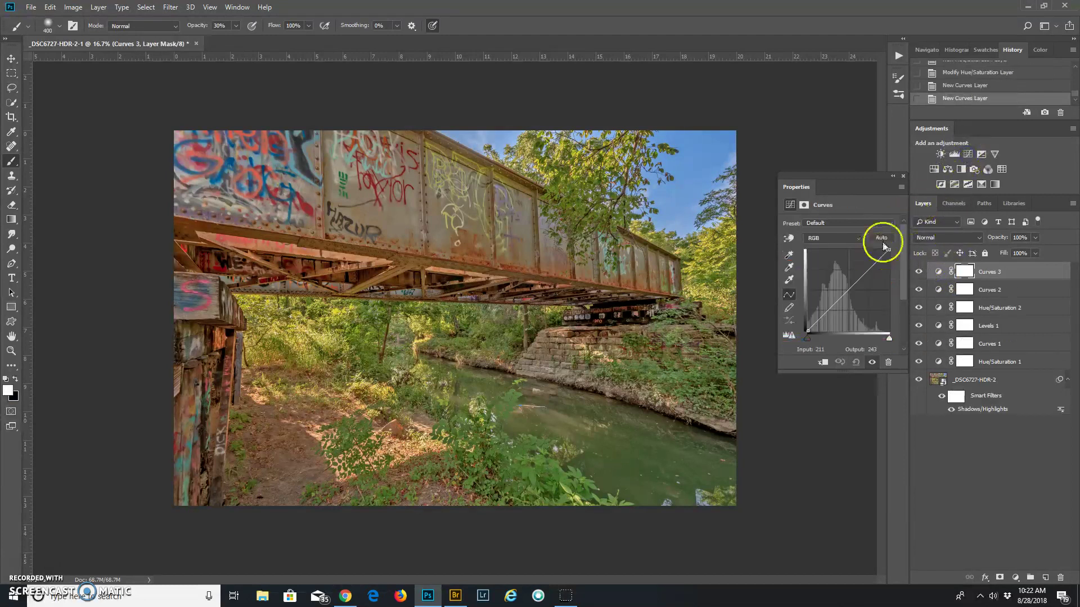
pyautogui.click(888, 222)
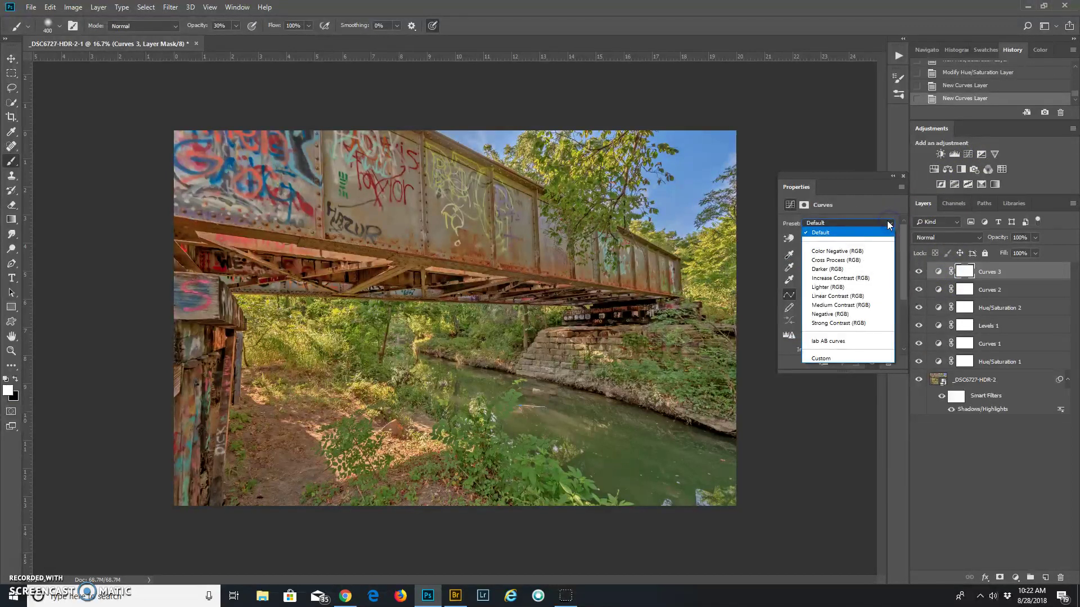
pyautogui.click(849, 296)
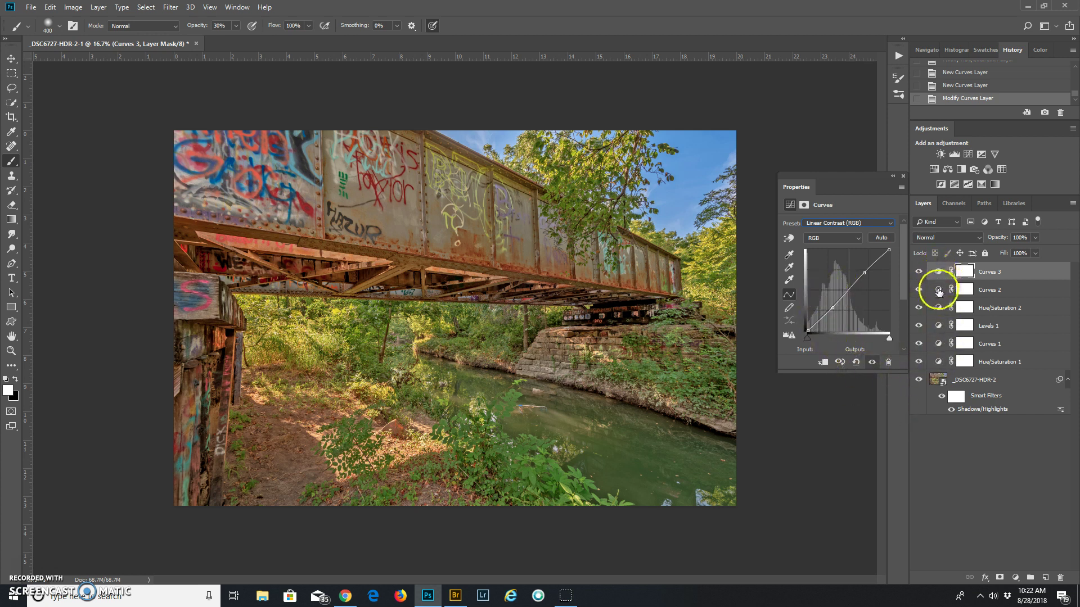
# Add a Curves layer directly above Curves 2 and set its white point input to 231 and black point input to 3.
pyautogui.click(938, 289)
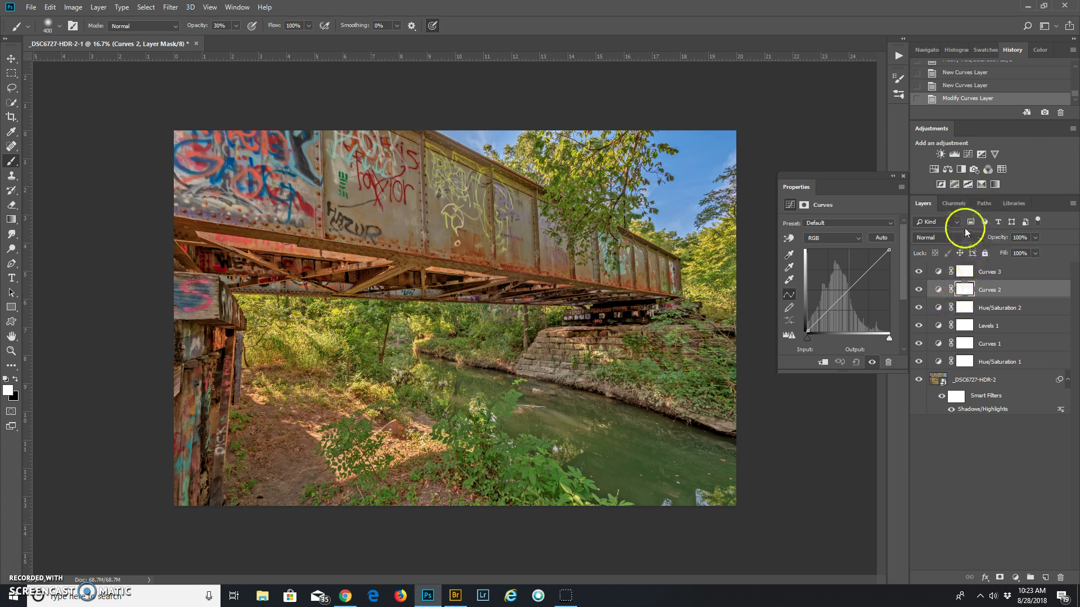
pyautogui.click(967, 155)
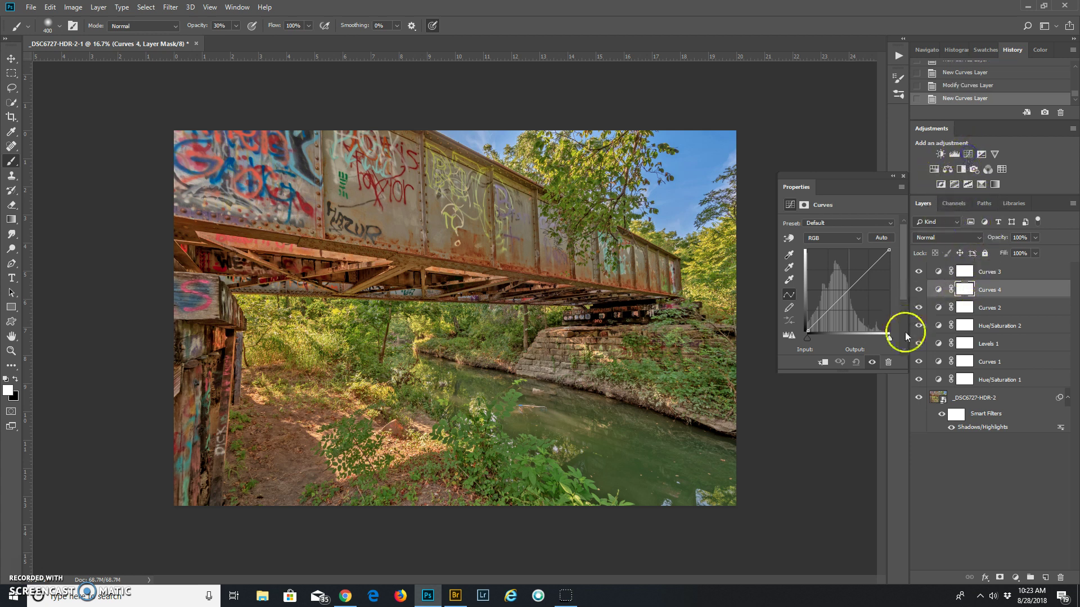
pyautogui.moveTo(888, 340); pyautogui.dragTo(881, 342)
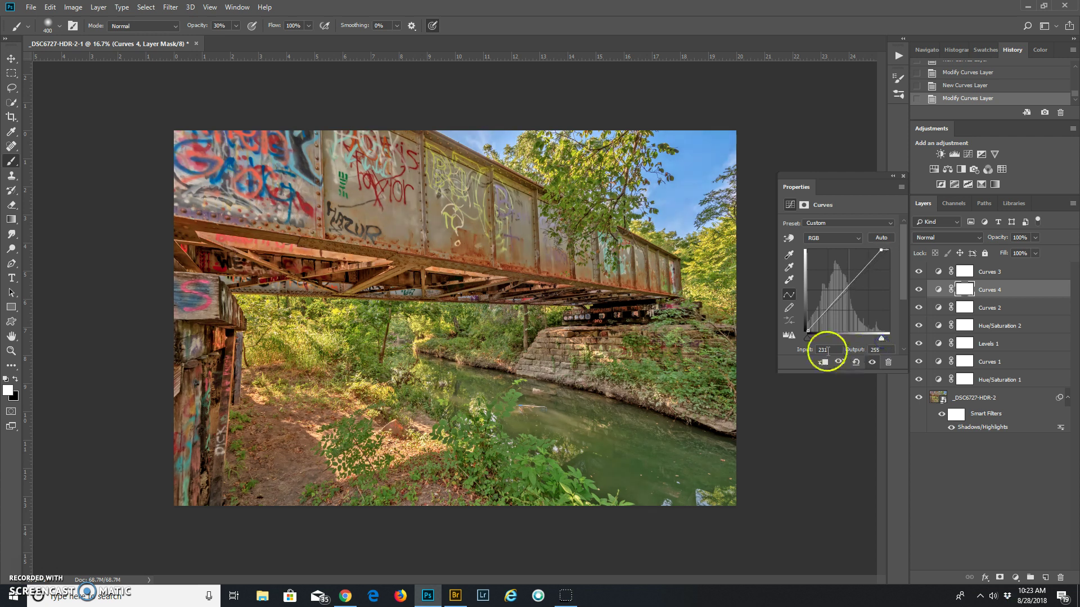
pyautogui.click(807, 339)
pyautogui.moveTo(807, 340); pyautogui.dragTo(808, 338)
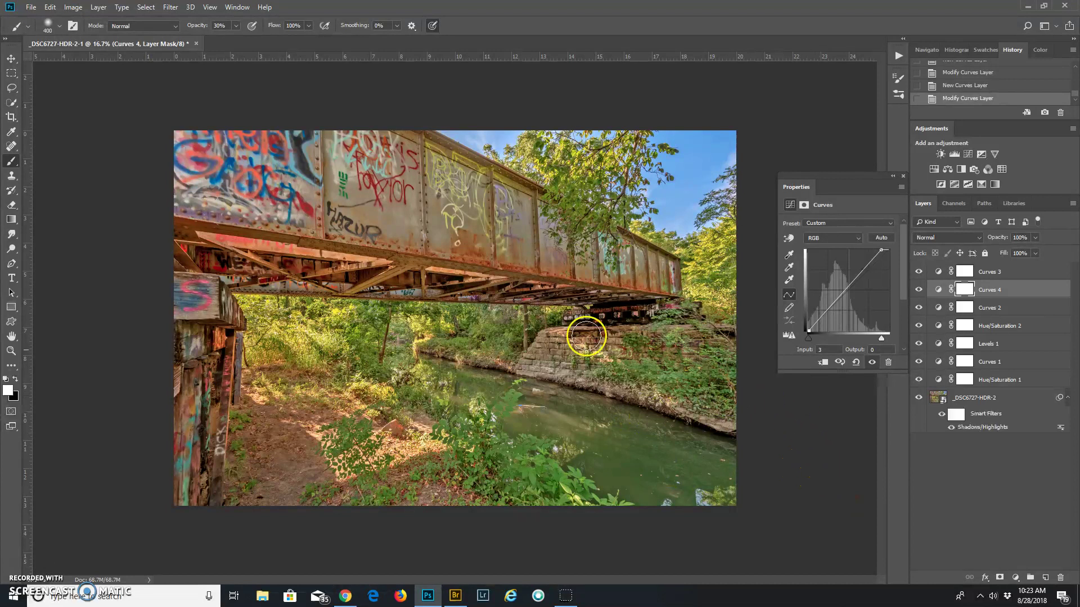
# Save the layered document as the Photoshop file _DSC6727-HDR-2-1 in the Allen RR Bidge & Damn folder, with Maximize Compatibility on.
pyautogui.click(31, 8)
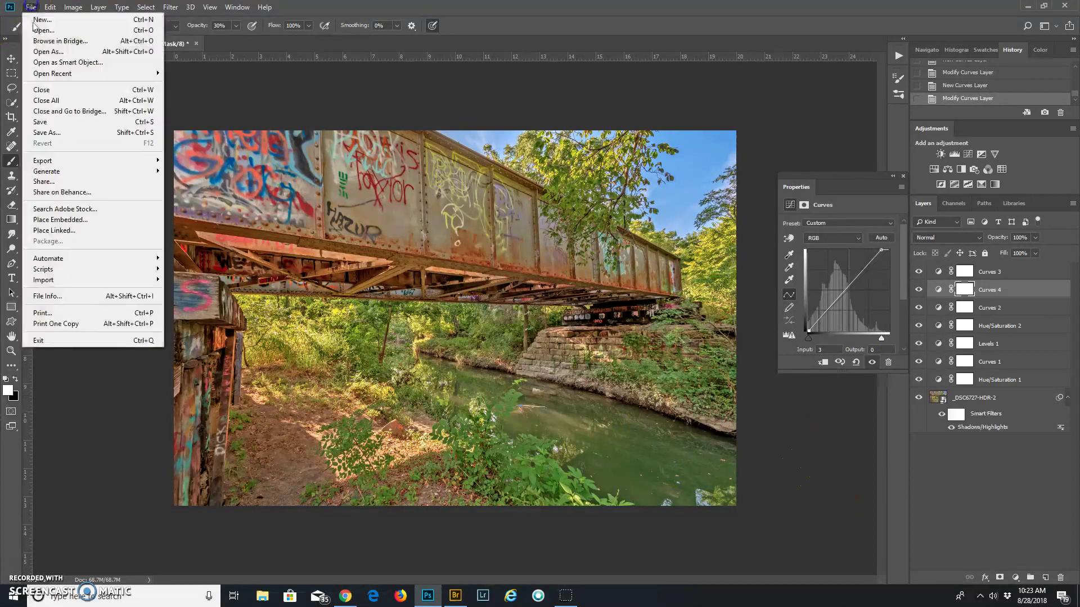
pyautogui.click(59, 134)
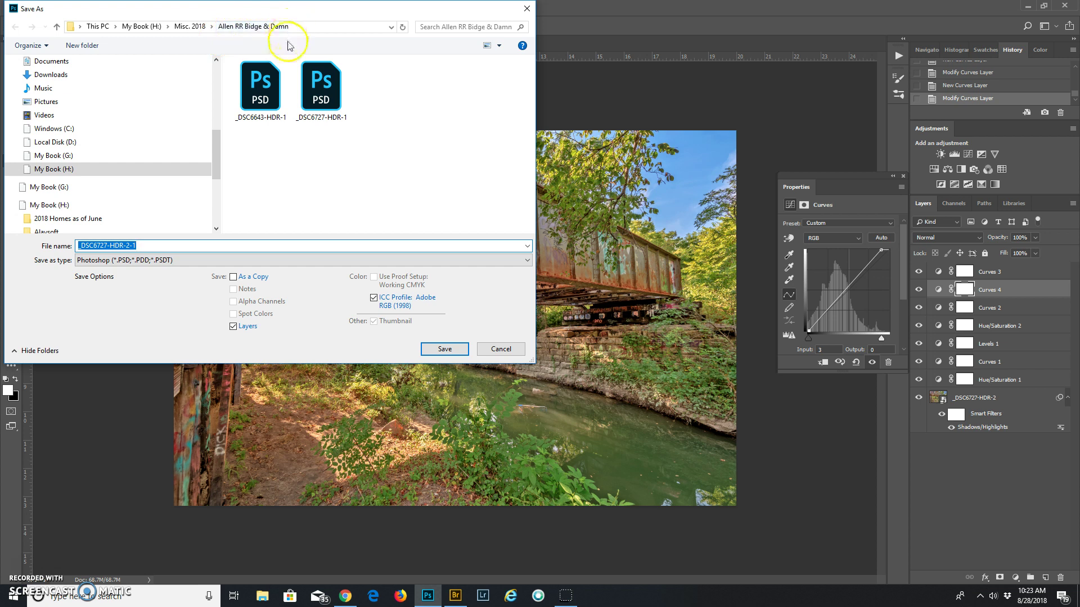
pyautogui.click(445, 351)
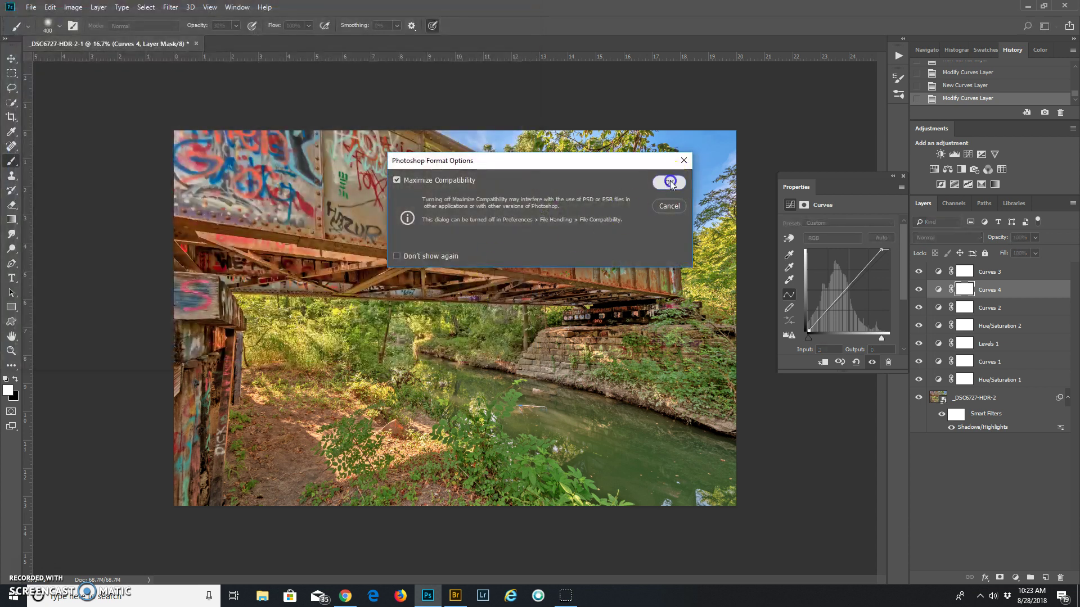
pyautogui.click(670, 183)
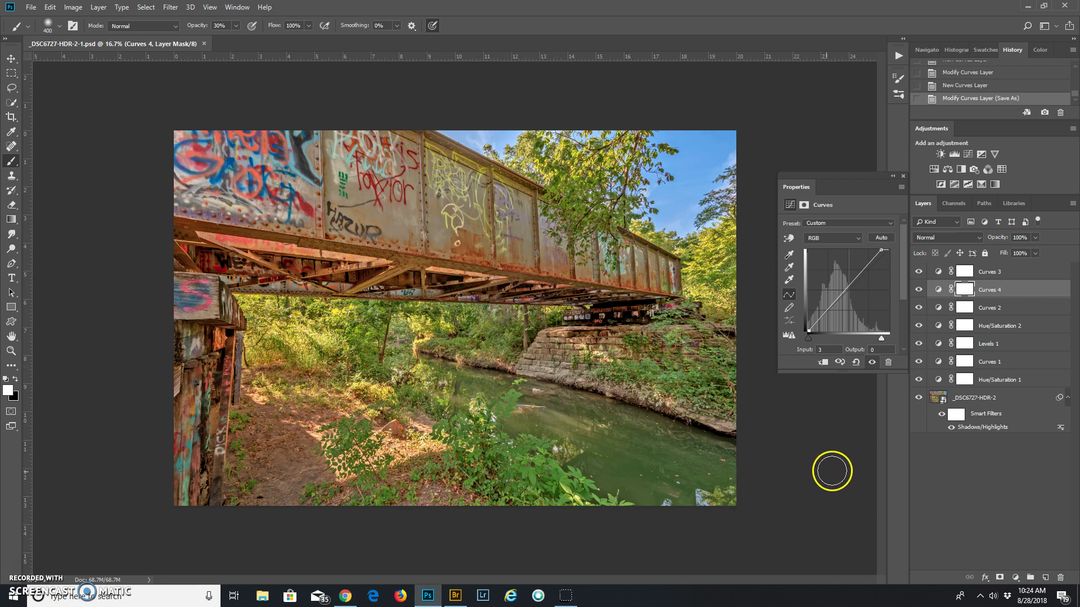
# Flatten the image into a single background layer and open it in the Camera Raw Filter.
pyautogui.click(103, 9)
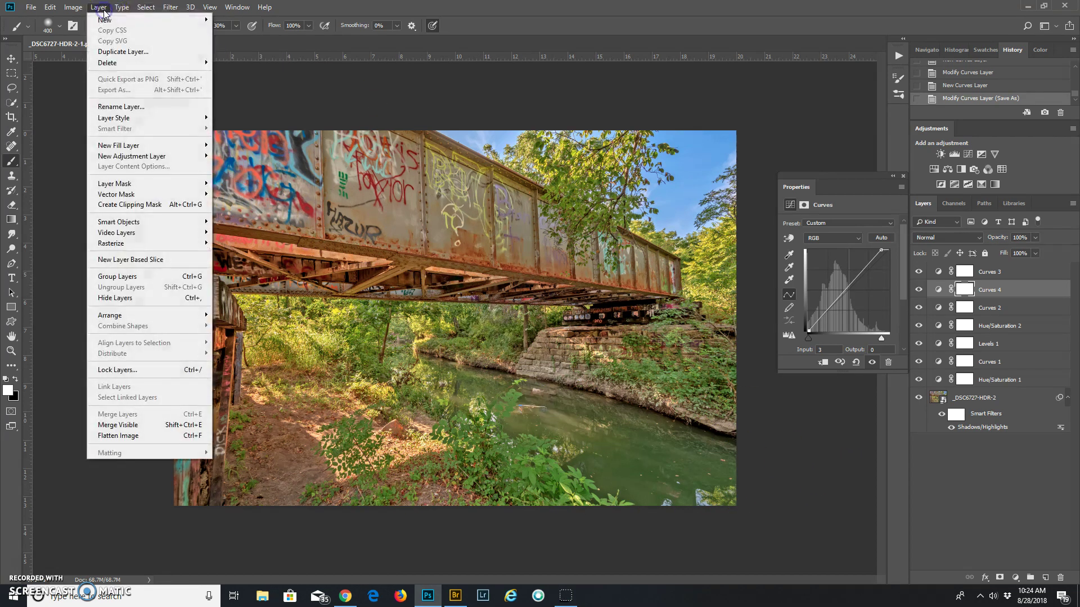
pyautogui.click(118, 436)
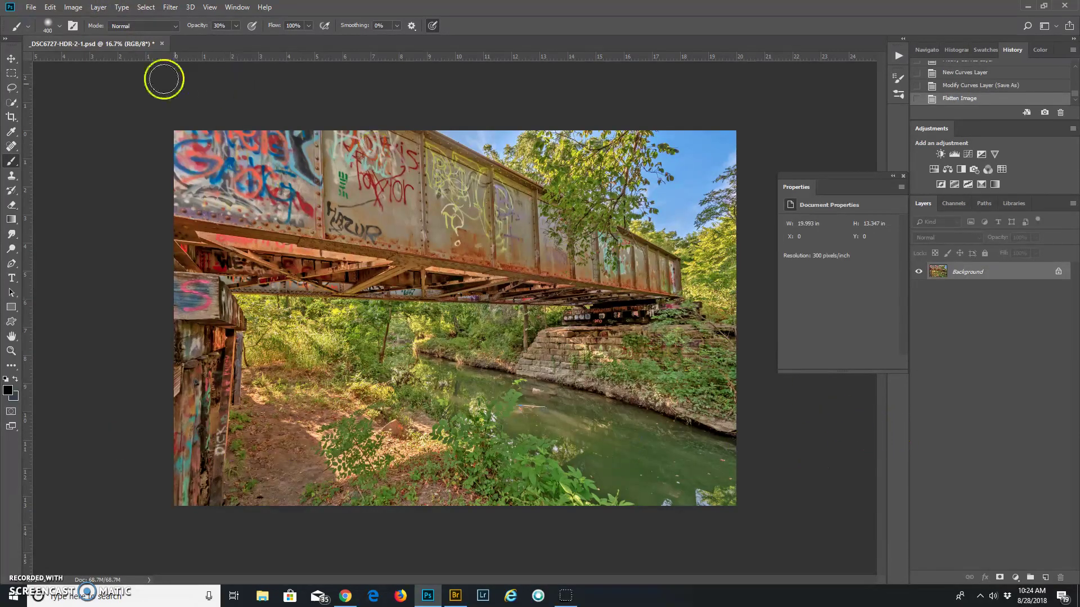
pyautogui.click(170, 8)
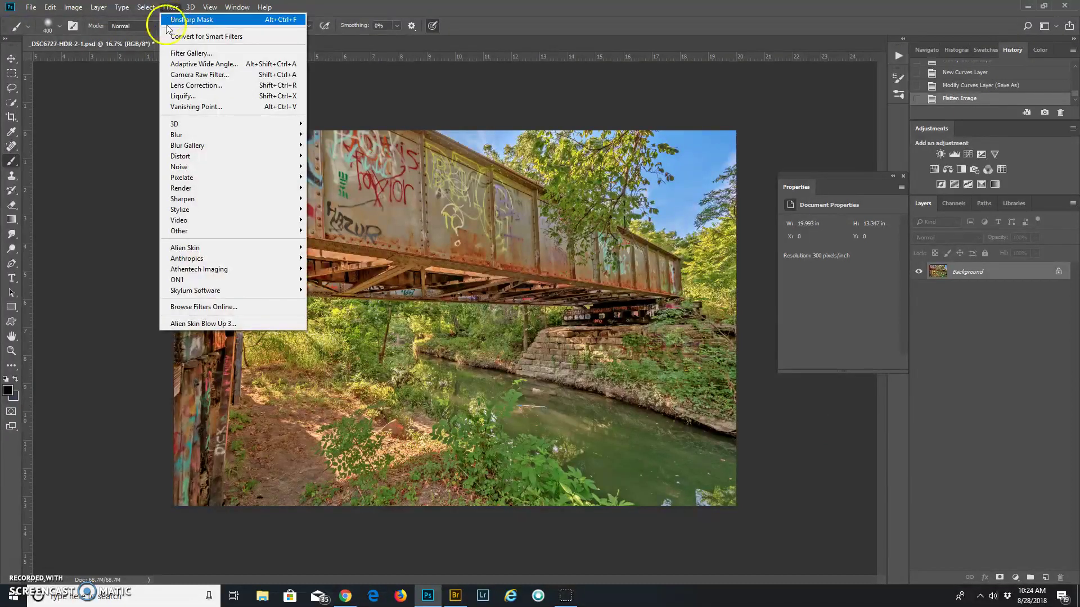
pyautogui.click(180, 76)
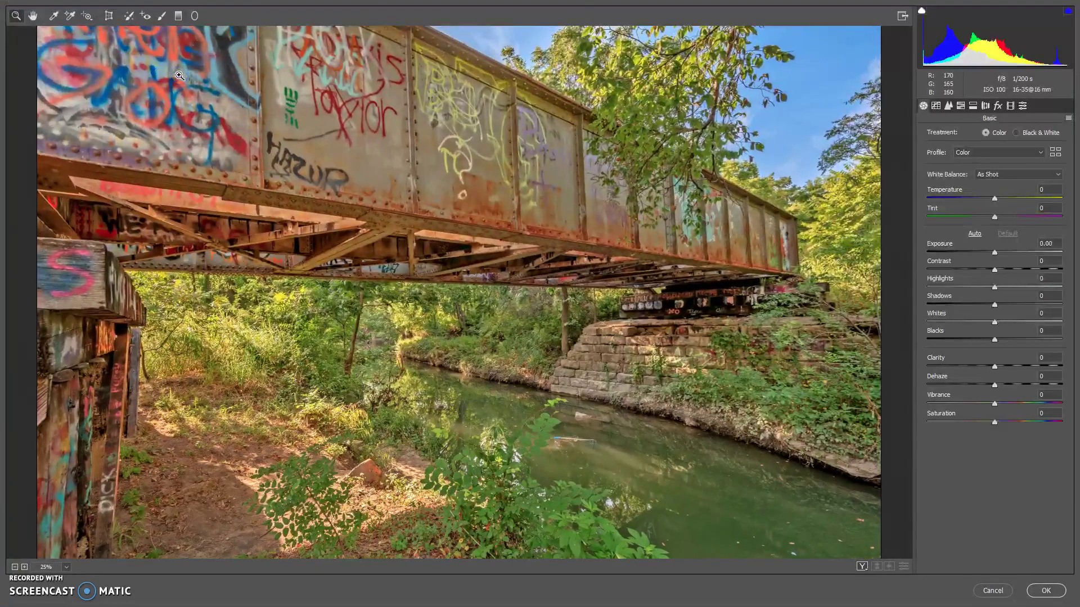
# Compare the Auto, Level and Vertical Upright corrections with the Transform tool, and apply the Vertical one to the bridge image.
pyautogui.click(109, 19)
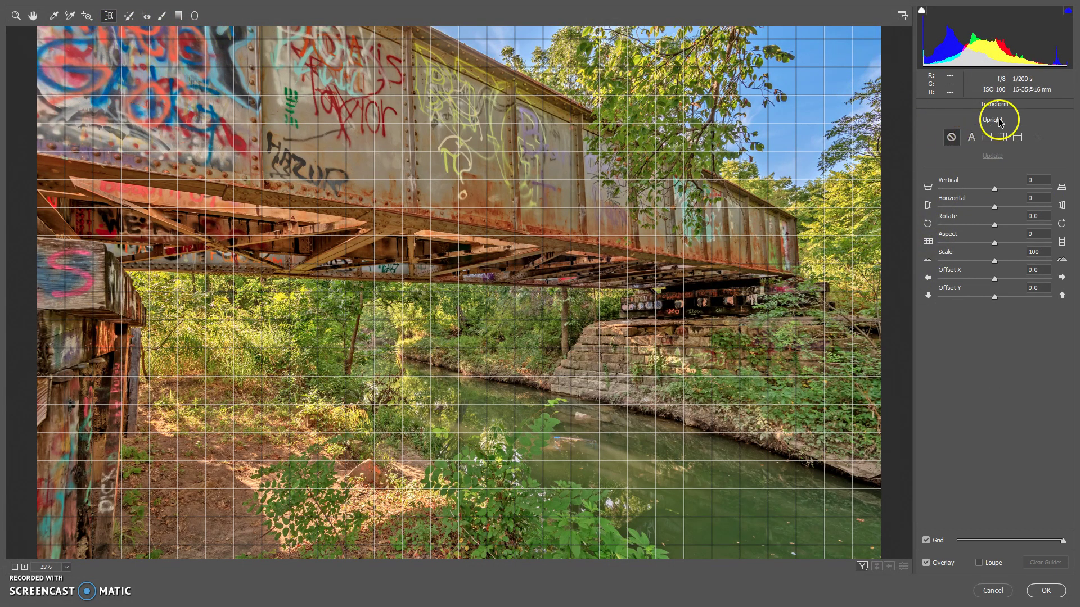
pyautogui.click(948, 139)
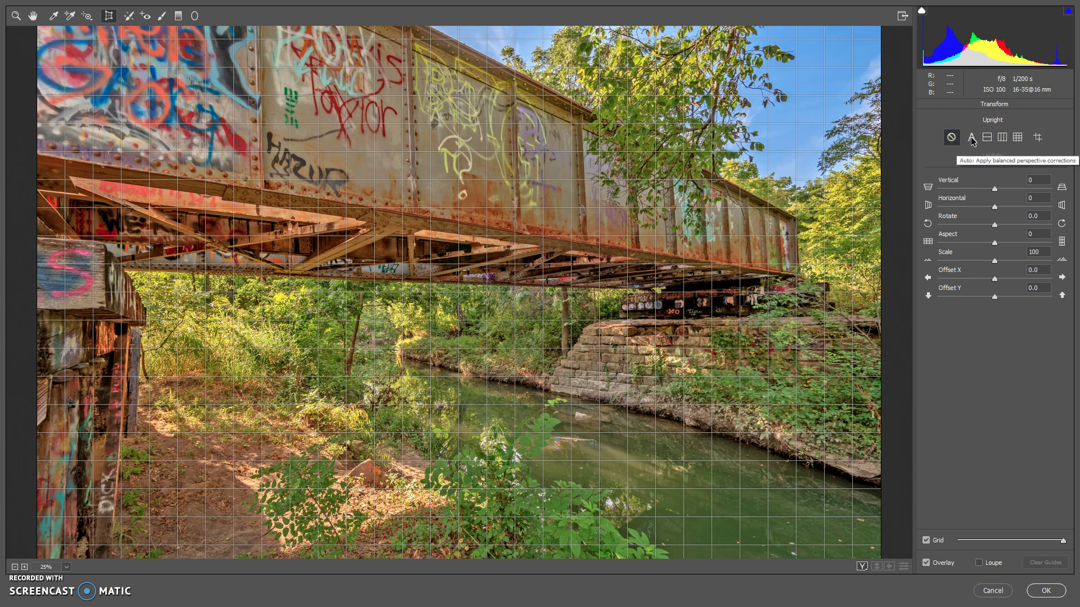
pyautogui.click(971, 138)
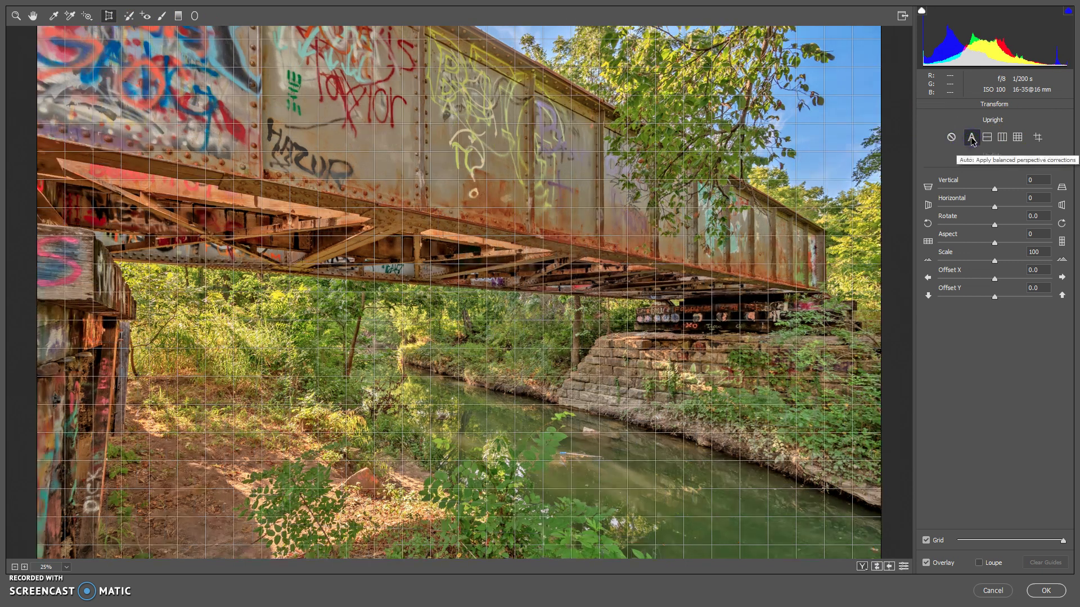
pyautogui.click(984, 138)
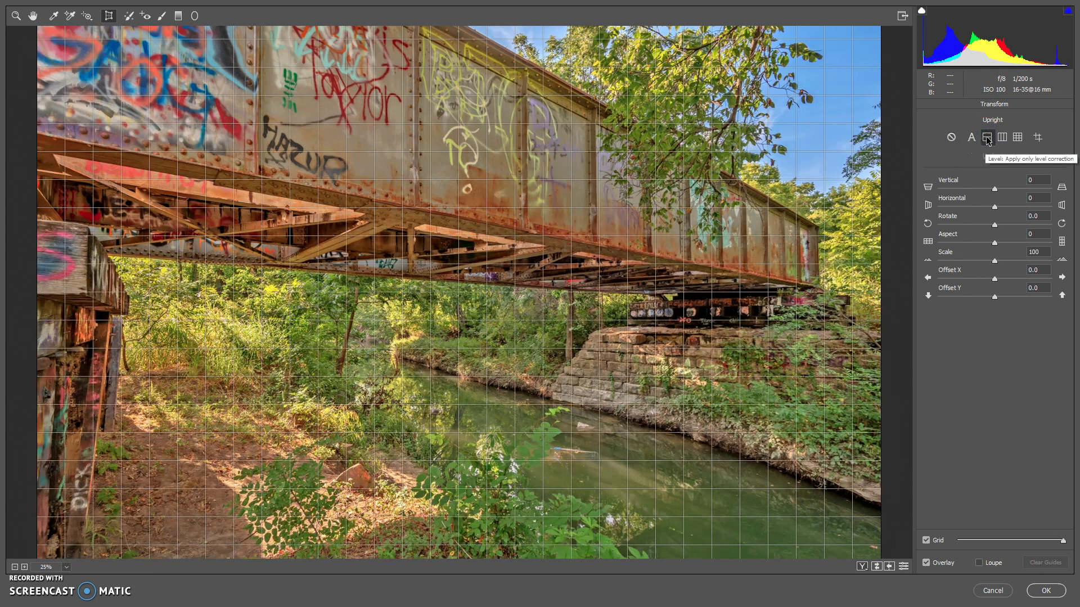
pyautogui.click(1004, 140)
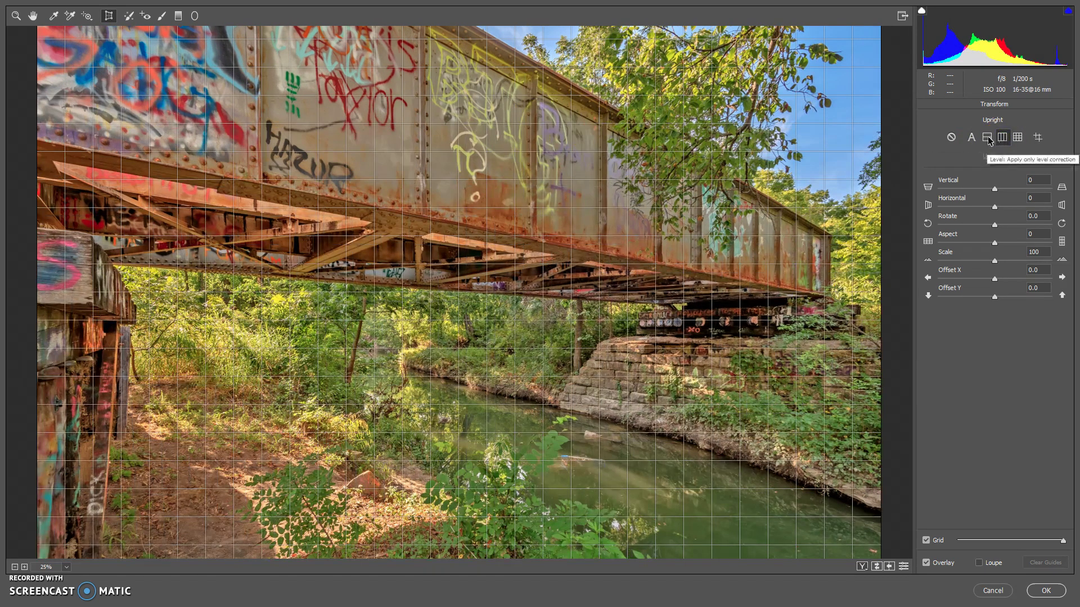
pyautogui.click(987, 137)
pyautogui.click(971, 137)
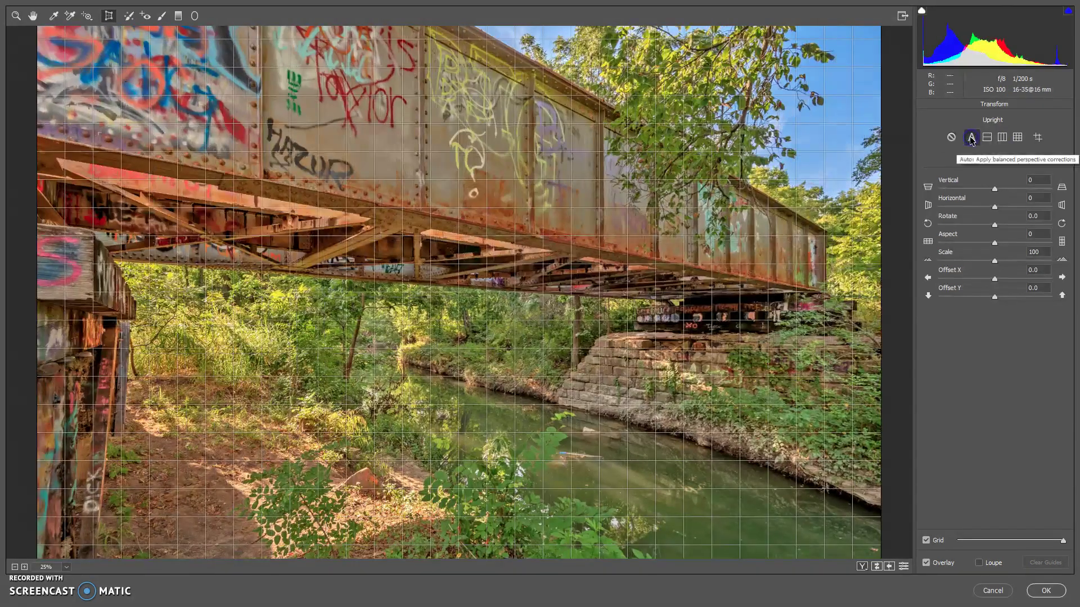
pyautogui.click(1002, 138)
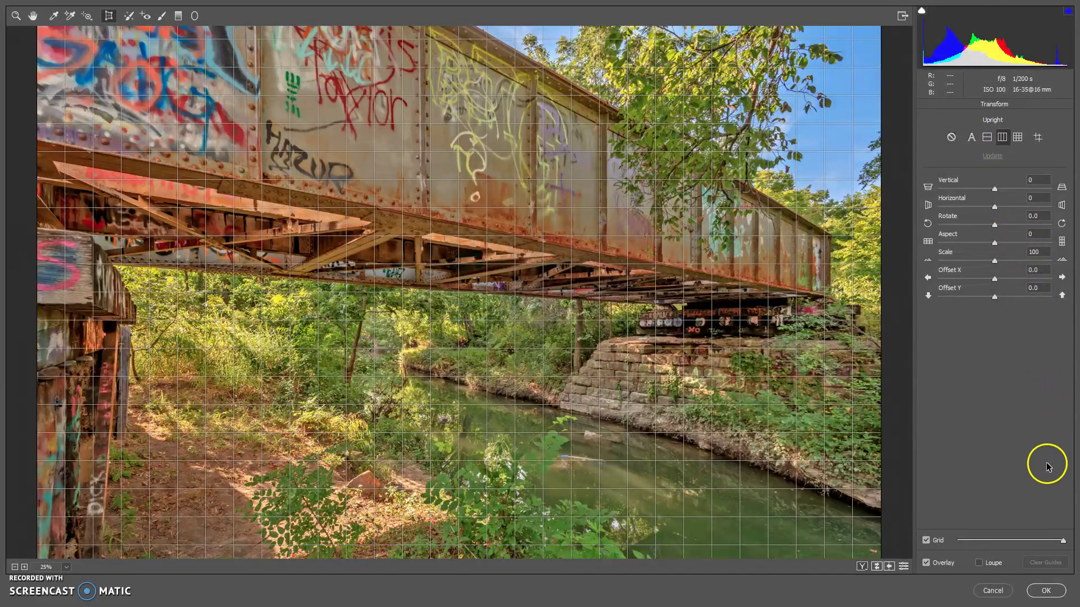
pyautogui.click(1042, 593)
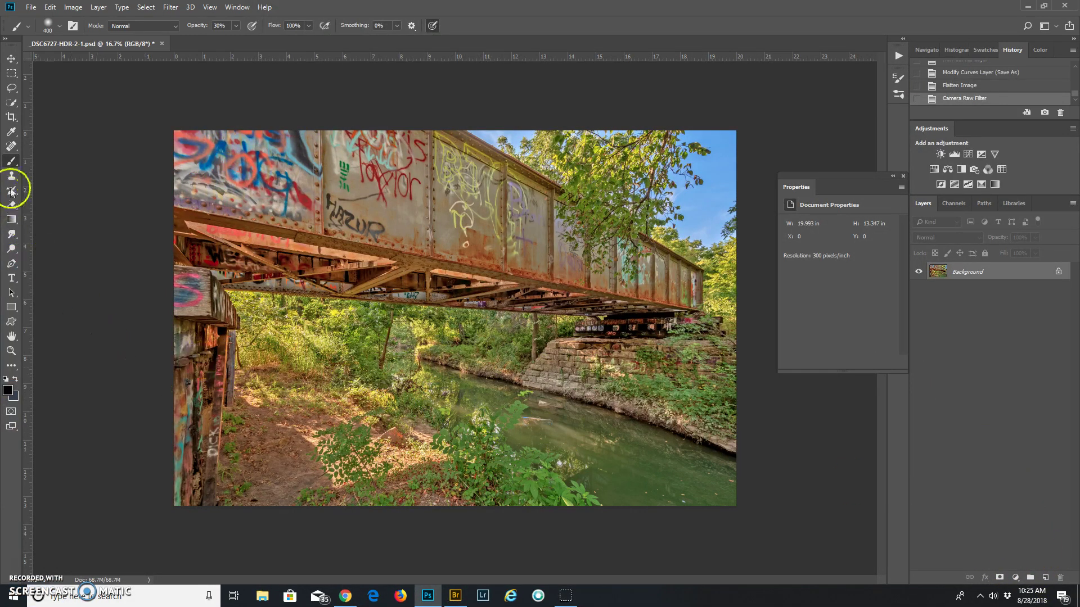
# Remove the floating debris and bright spots from the river beside the foreground plants with the Spot Healing Brush.
pyautogui.click(11, 148)
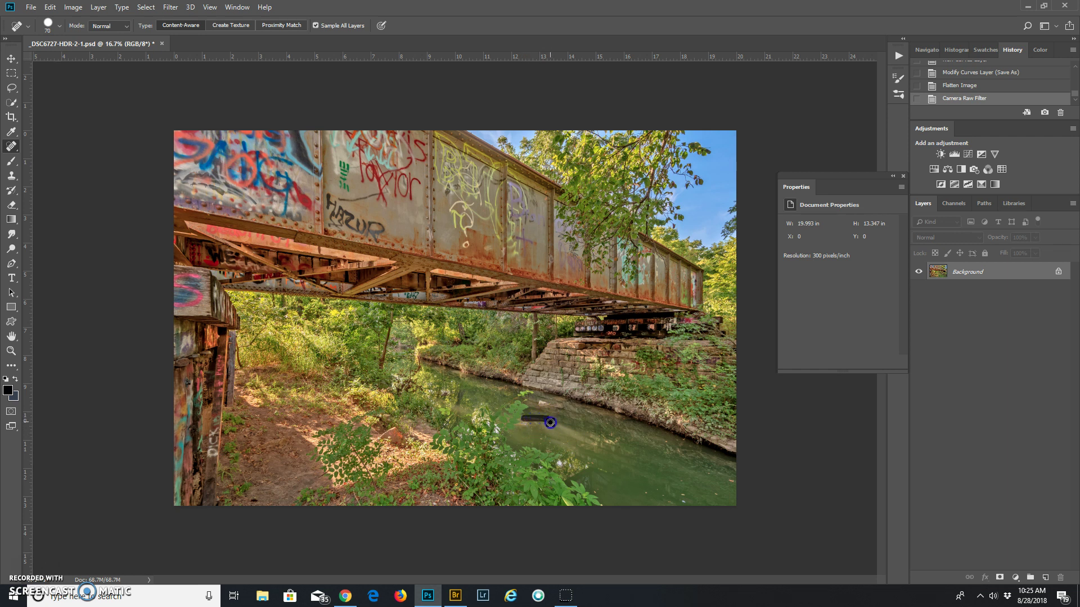
pyautogui.moveTo(537, 422); pyautogui.dragTo(534, 421)
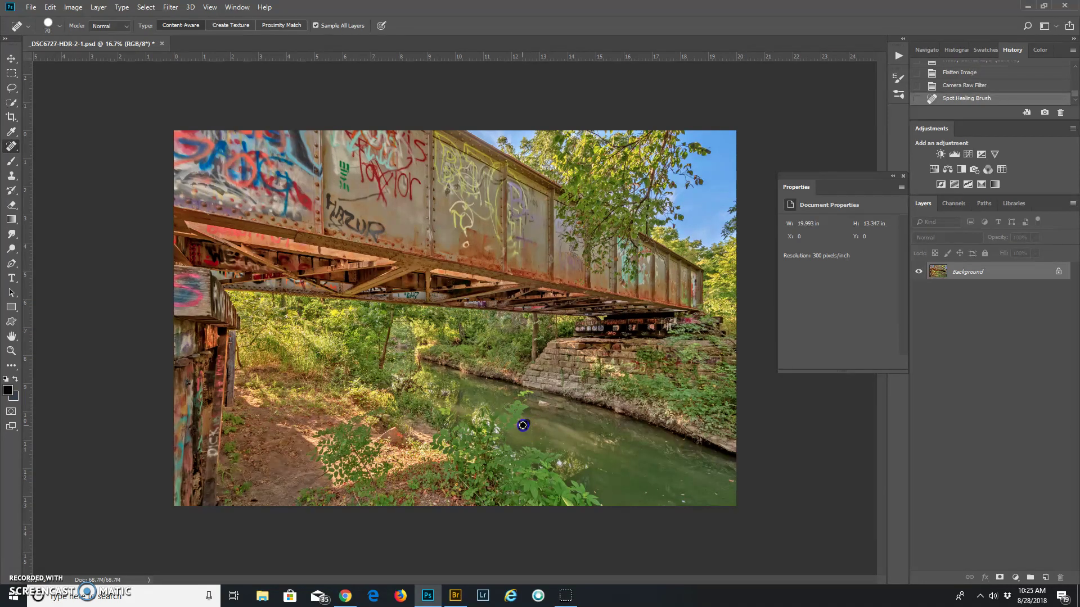
pyautogui.click(534, 426)
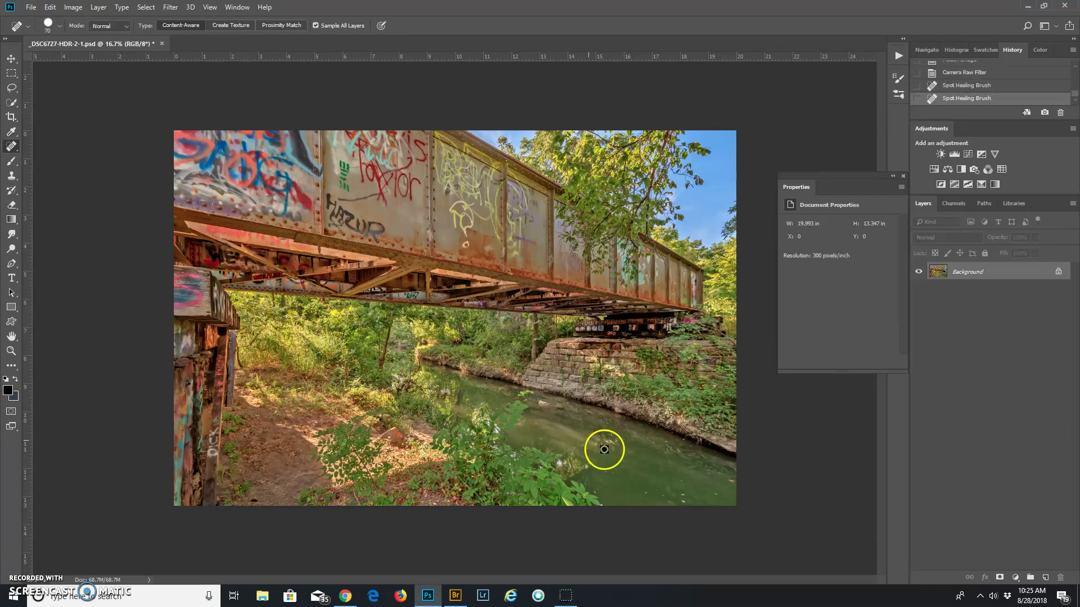
pyautogui.click(559, 463)
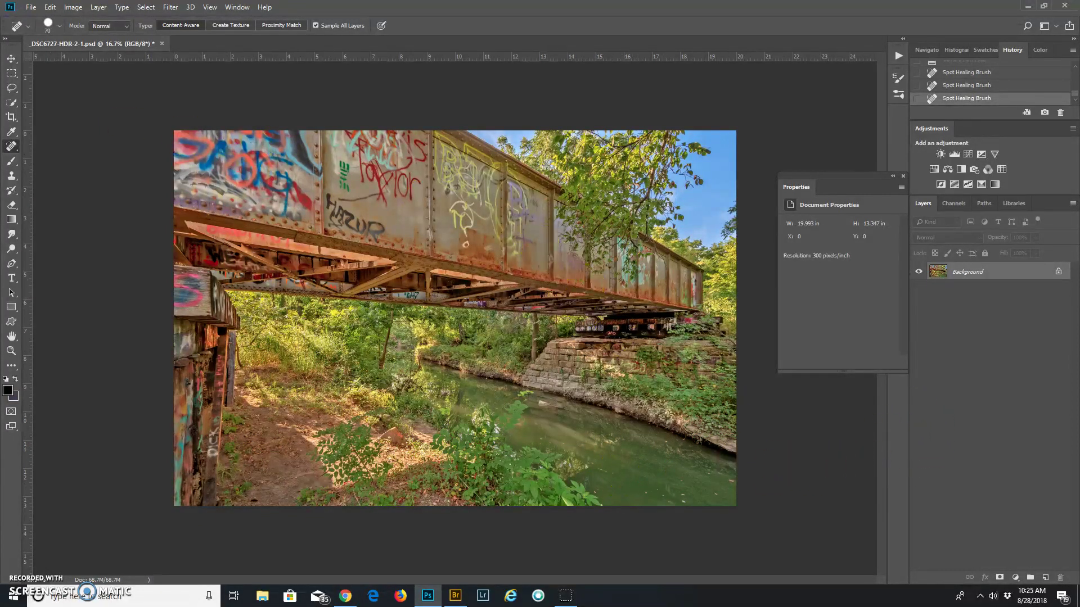
# Open the Unsharp Mask filter for the flattened bridge image.
pyautogui.click(172, 11)
pyautogui.moveTo(208, 202)
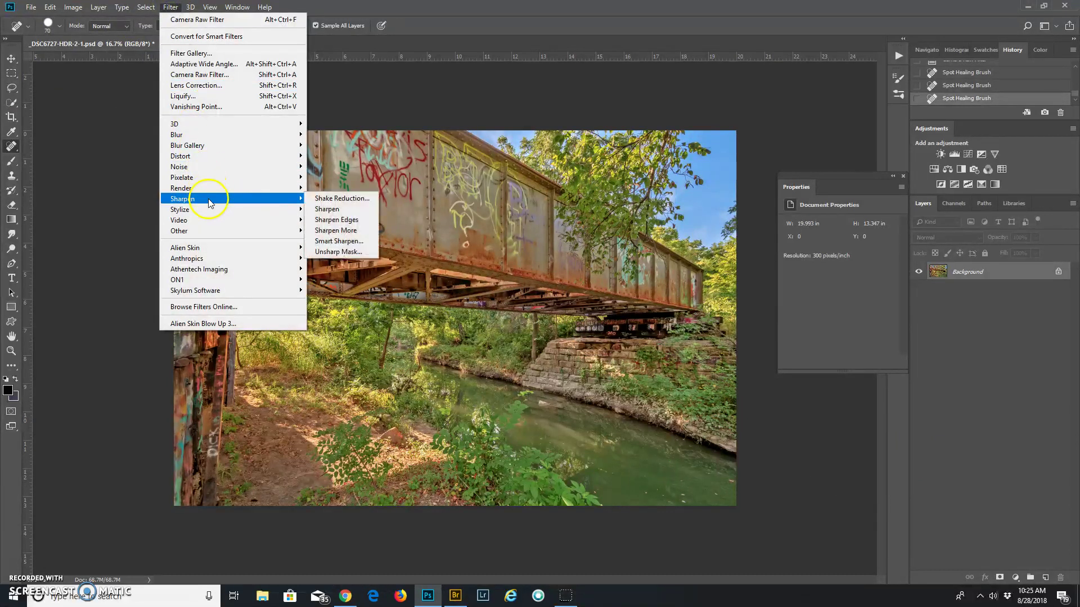
pyautogui.click(350, 252)
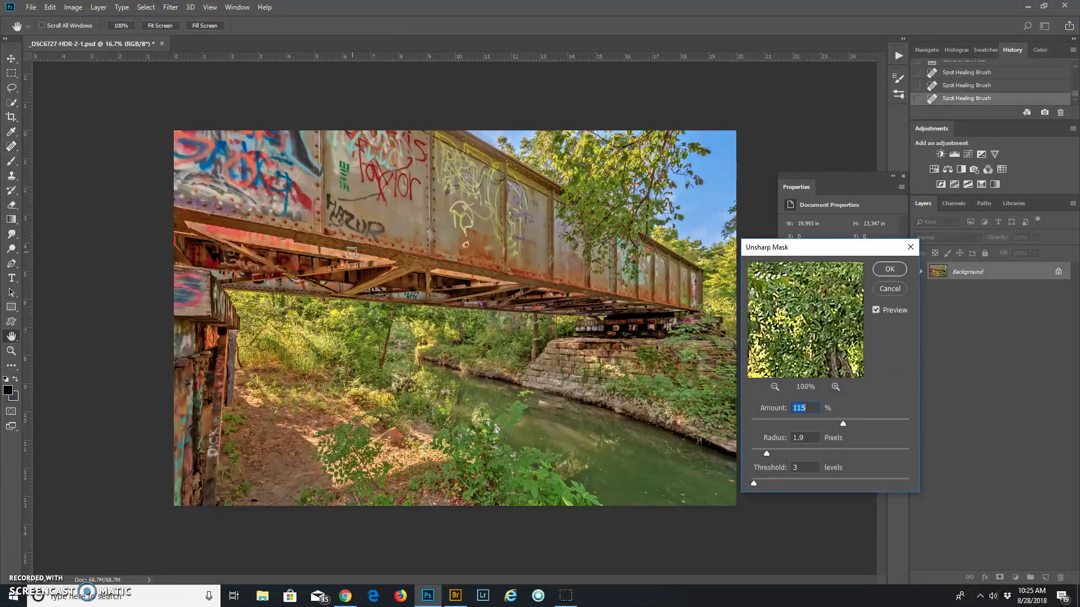